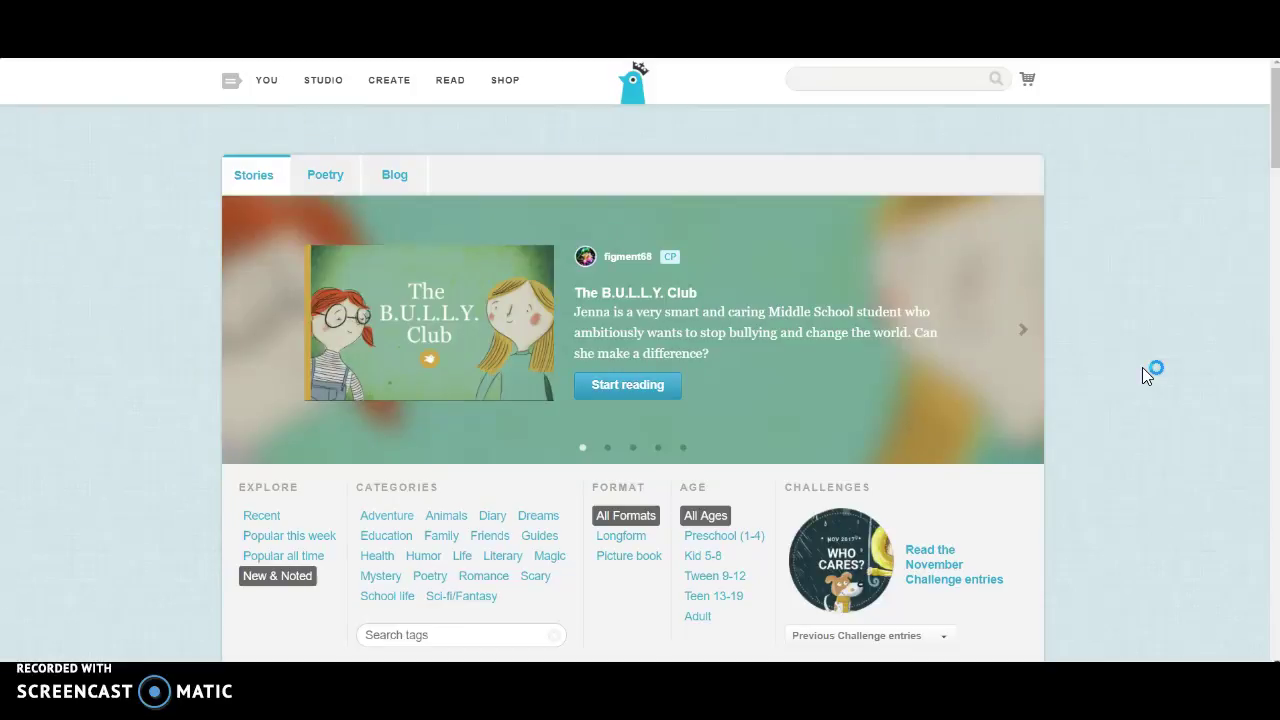
Step: Filter the Read page stories to the Picture book format
{"action": "scroll", "coordinate": [1129, 352], "scroll_direction": "down", "scroll_amount": 2}
{"action": "scroll", "coordinate": [1129, 352], "scroll_direction": "up", "scroll_amount": 2}
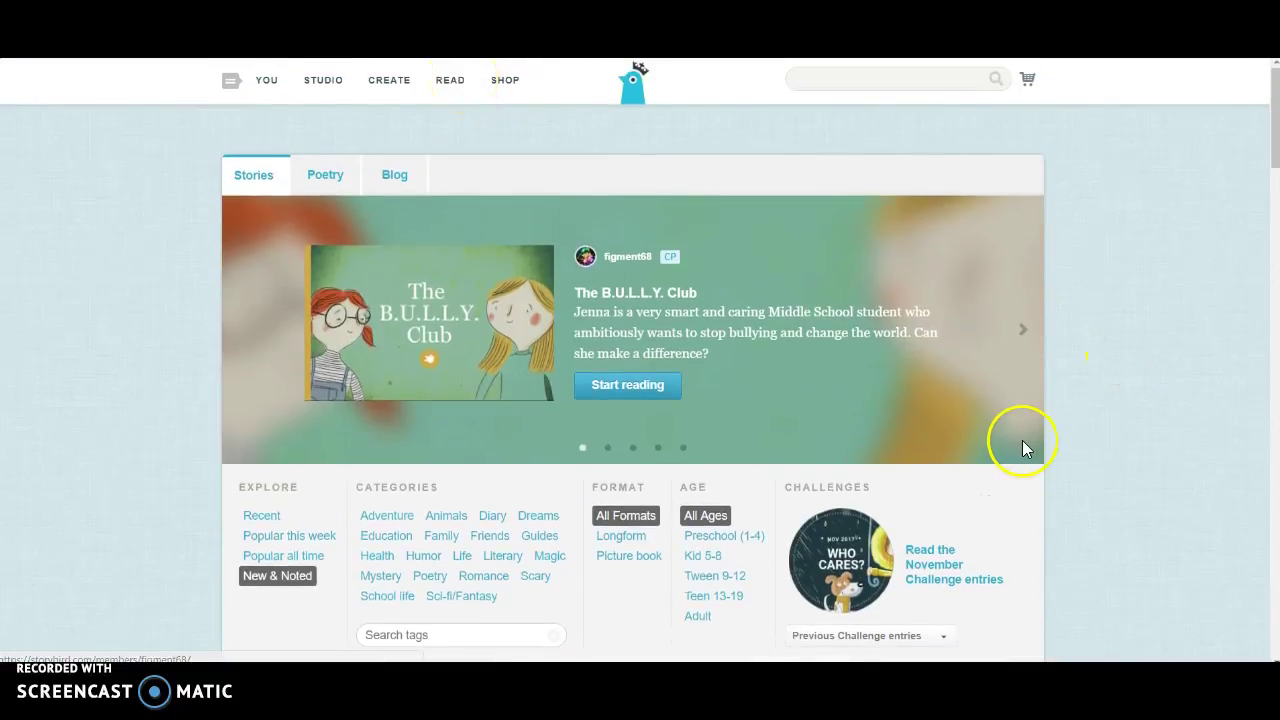
{"action": "scroll", "coordinate": [1106, 380], "scroll_direction": "down", "scroll_amount": 3}
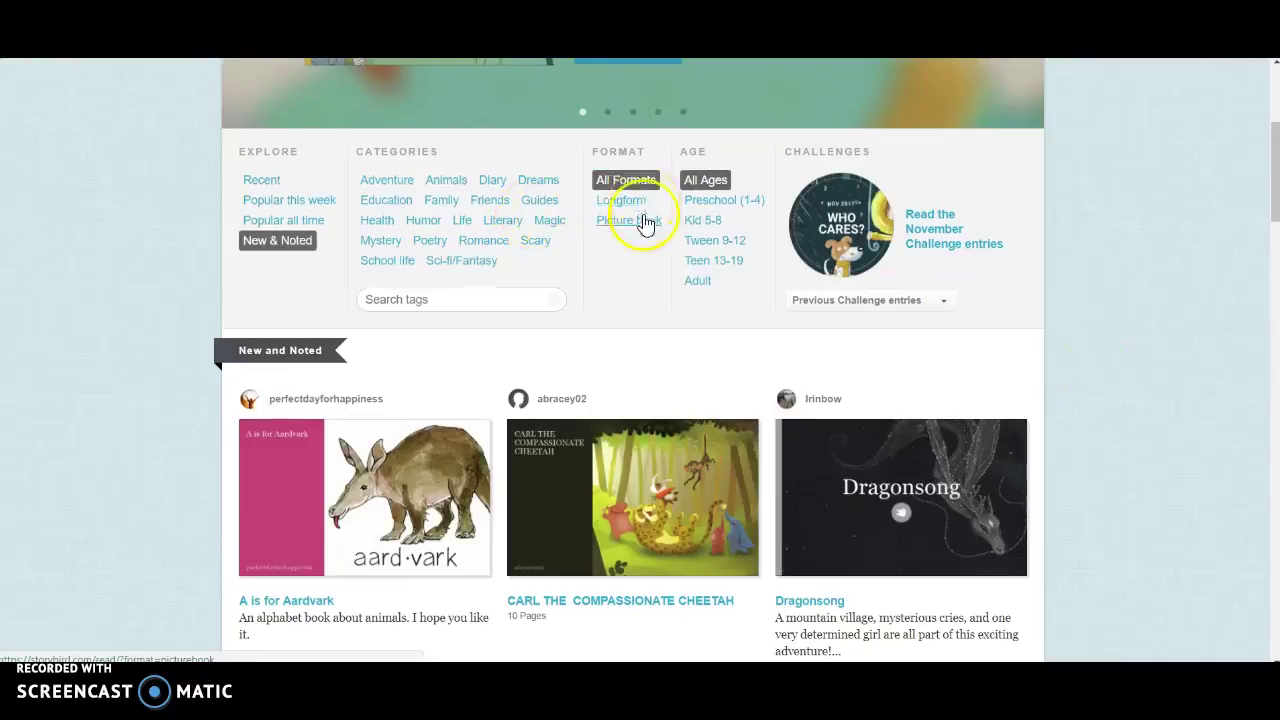
{"action": "left_click", "coordinate": [643, 220]}
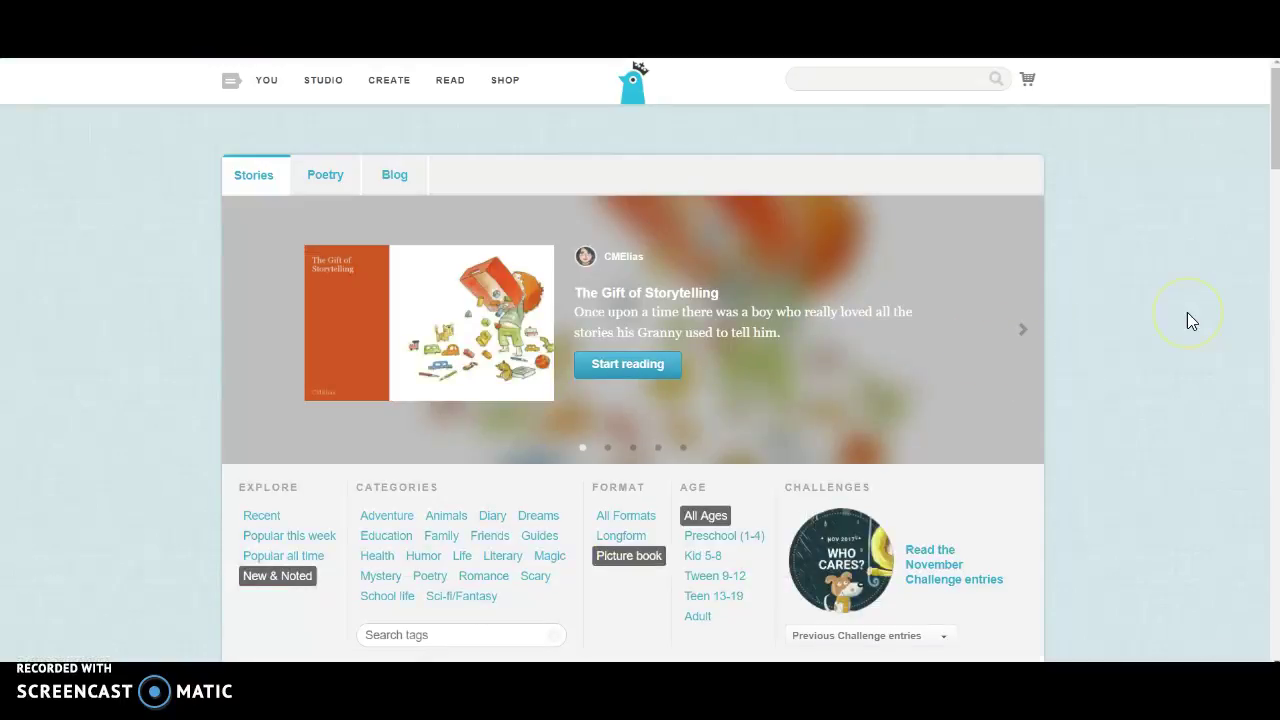
Step: Scroll down through the New and Noted picture books and back to the top
{"action": "scroll", "coordinate": [1187, 312], "scroll_direction": "down", "scroll_amount": 2}
{"action": "scroll", "coordinate": [1185, 312], "scroll_direction": "down", "scroll_amount": 2}
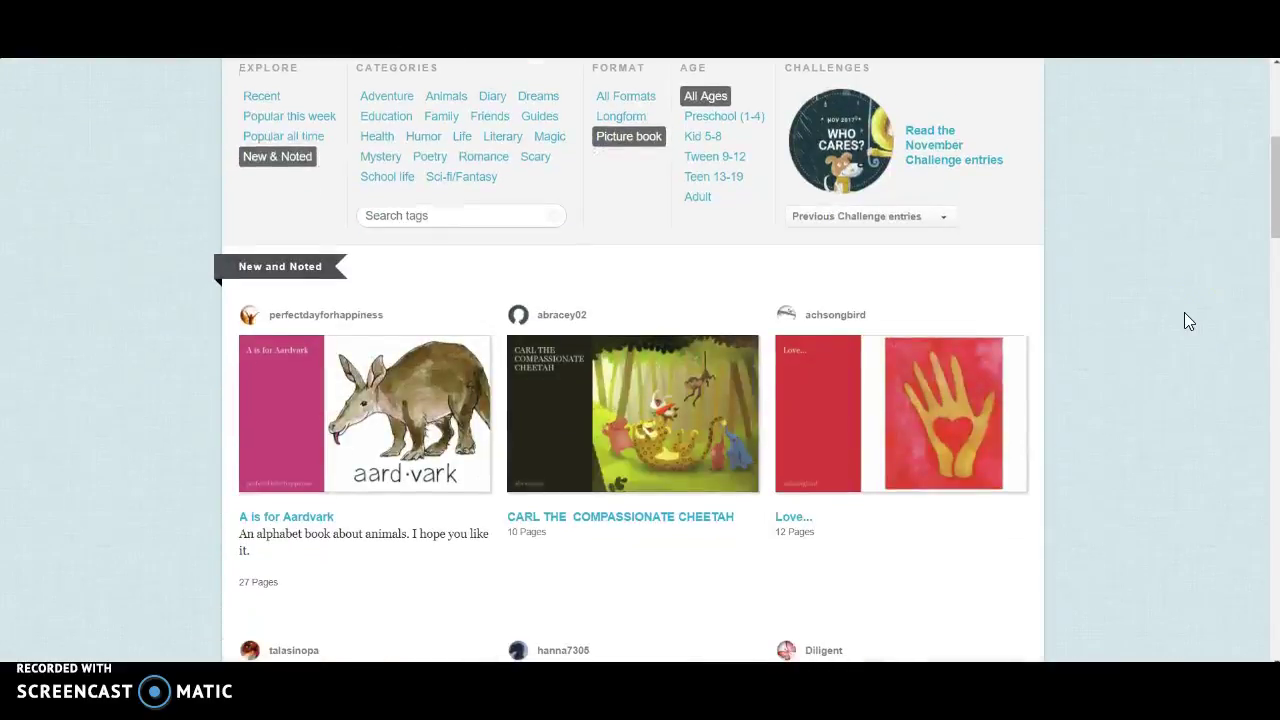
{"action": "scroll", "coordinate": [1160, 320], "scroll_direction": "down", "scroll_amount": 3}
{"action": "scroll", "coordinate": [935, 362], "scroll_direction": "down", "scroll_amount": 2}
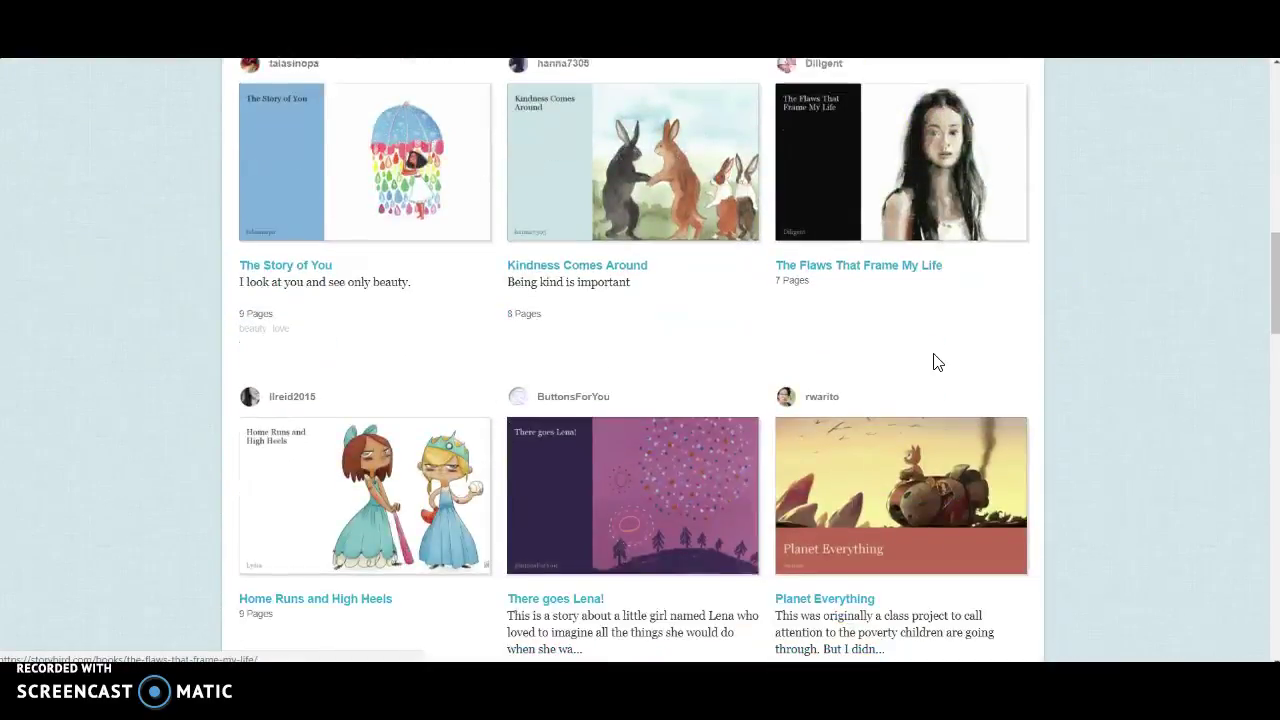
{"action": "scroll", "coordinate": [935, 362], "scroll_direction": "down", "scroll_amount": 1}
{"action": "scroll", "coordinate": [935, 362], "scroll_direction": "down", "scroll_amount": 1}
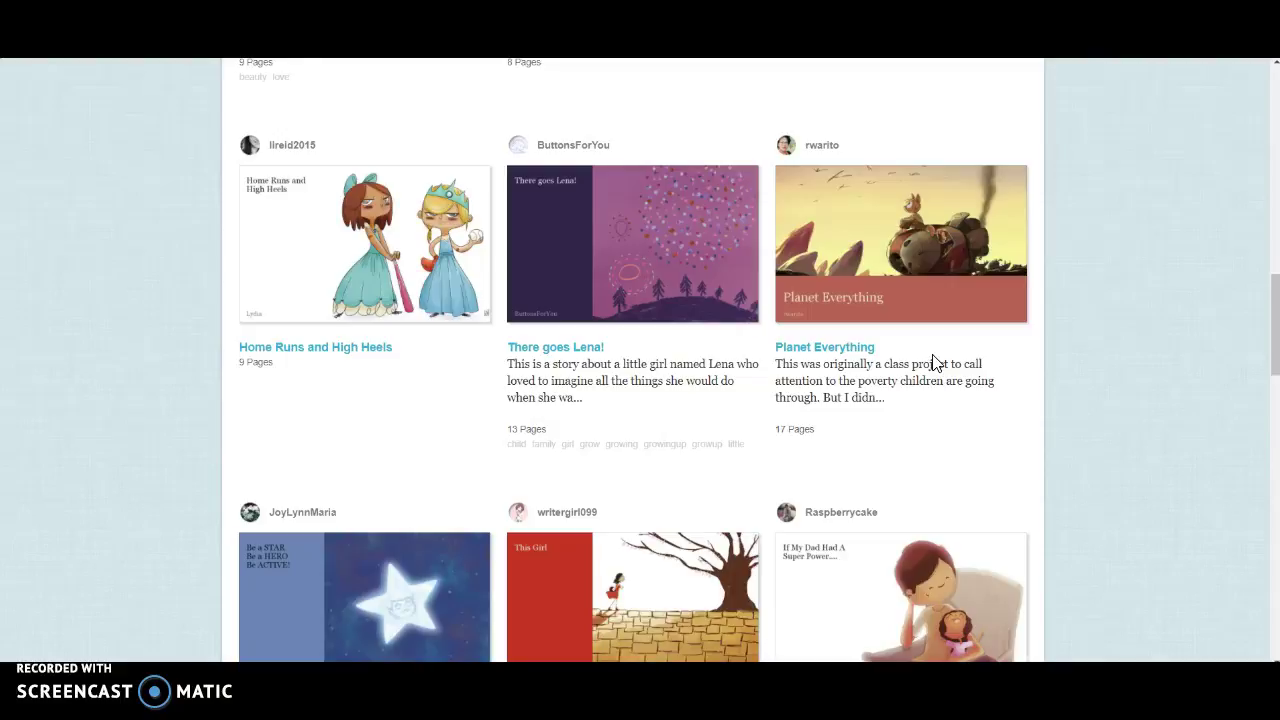
{"action": "scroll", "coordinate": [935, 362], "scroll_direction": "up", "scroll_amount": 2}
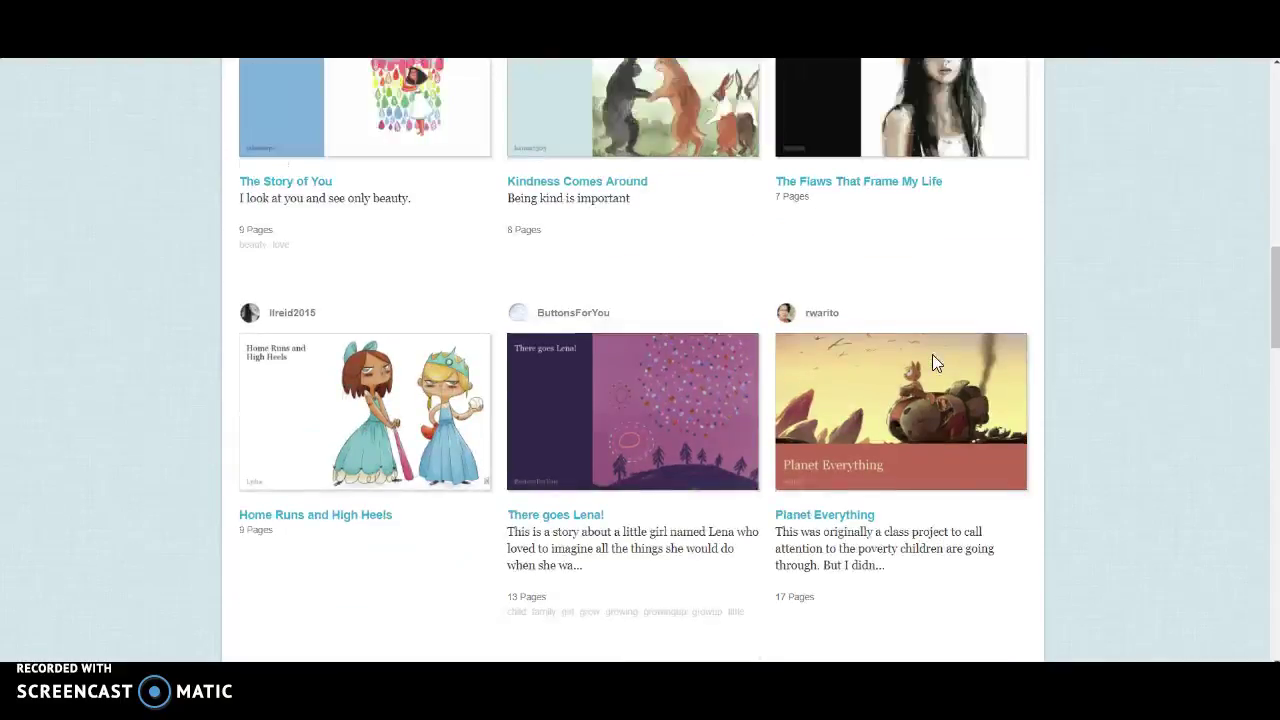
{"action": "scroll", "coordinate": [935, 362], "scroll_direction": "up", "scroll_amount": 5}
{"action": "scroll", "coordinate": [935, 362], "scroll_direction": "up", "scroll_amount": 2}
{"action": "scroll", "coordinate": [935, 362], "scroll_direction": "up", "scroll_amount": 2}
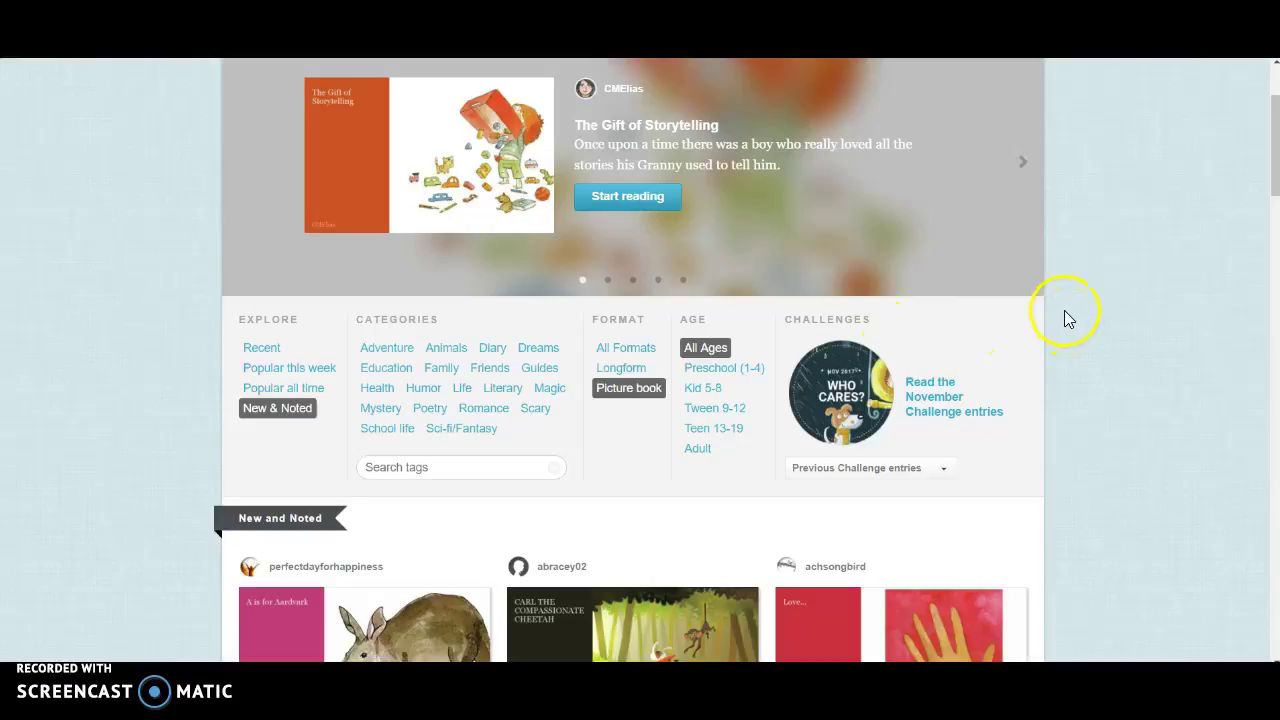
{"action": "scroll", "coordinate": [1163, 250], "scroll_direction": "up", "scroll_amount": 2}
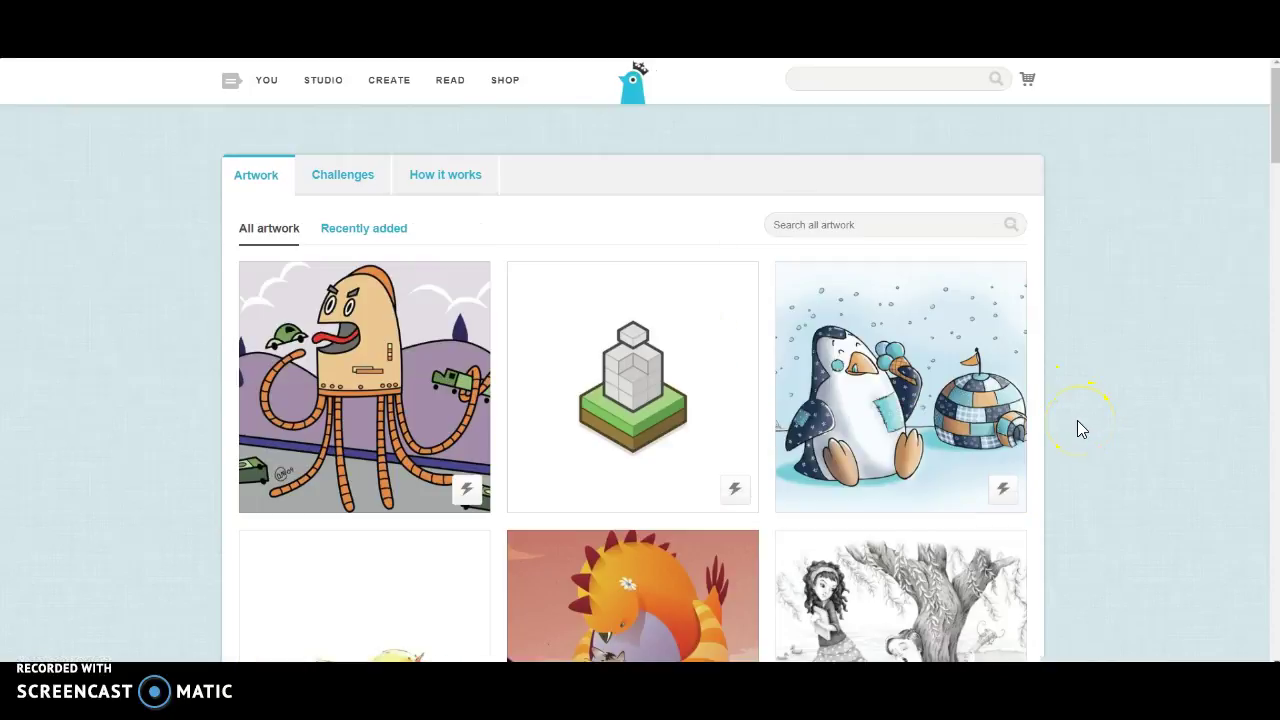
Step: Scroll through the Create artwork gallery to browse the available illustrations
{"action": "scroll", "coordinate": [1077, 429], "scroll_direction": "down", "scroll_amount": 3}
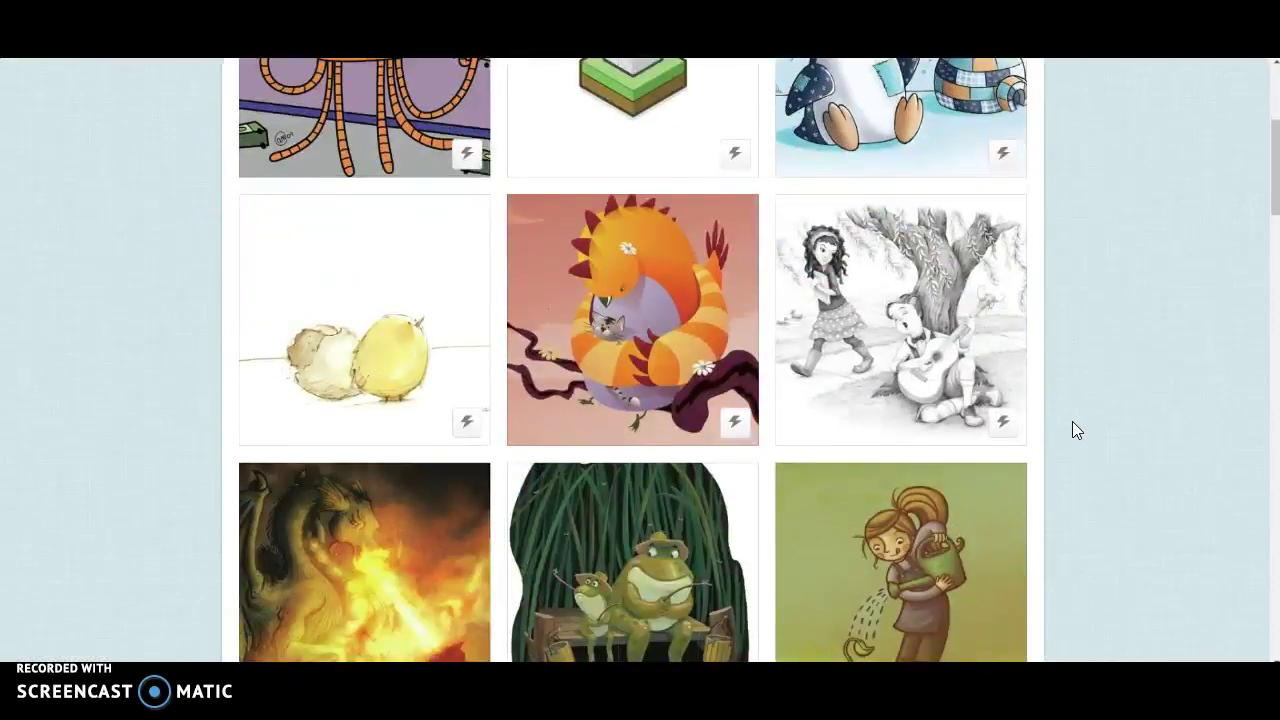
{"action": "scroll", "coordinate": [1073, 430], "scroll_direction": "down", "scroll_amount": 2}
{"action": "scroll", "coordinate": [1073, 430], "scroll_direction": "down", "scroll_amount": 2}
{"action": "scroll", "coordinate": [1073, 430], "scroll_direction": "up", "scroll_amount": 7}
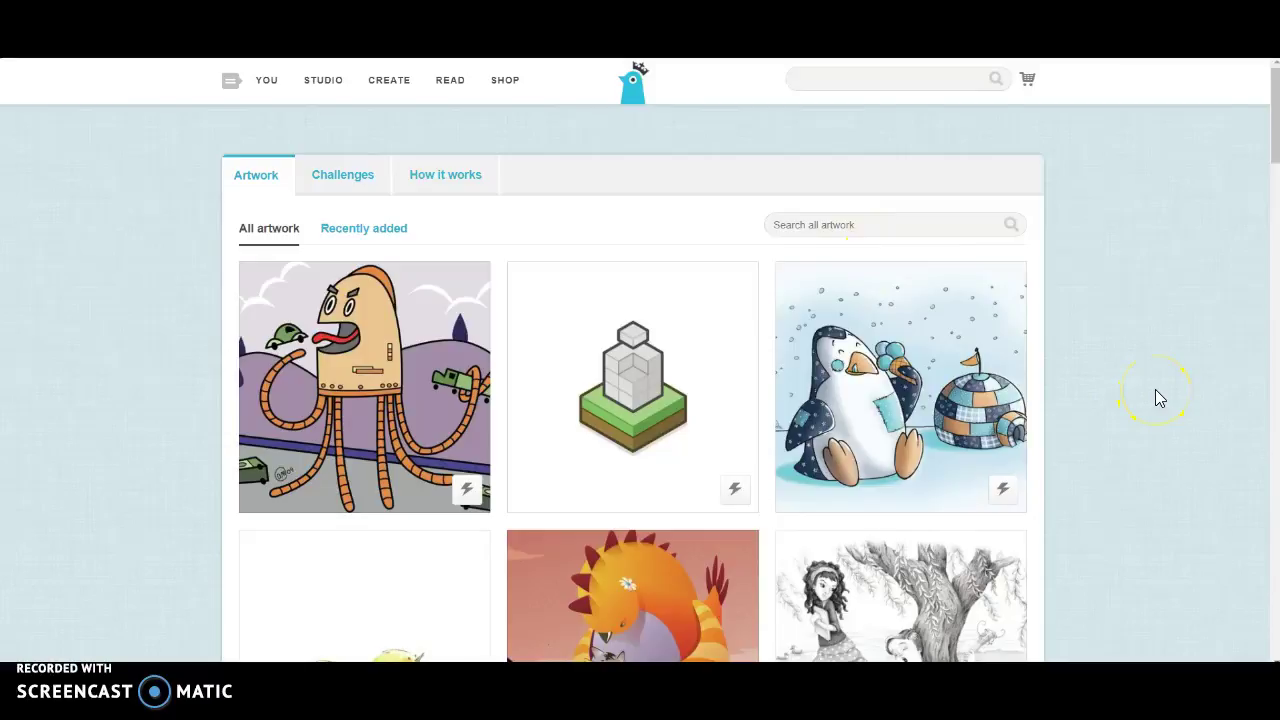
{"action": "scroll", "coordinate": [1156, 396], "scroll_direction": "down", "scroll_amount": 4}
{"action": "scroll", "coordinate": [1140, 402], "scroll_direction": "down", "scroll_amount": 3}
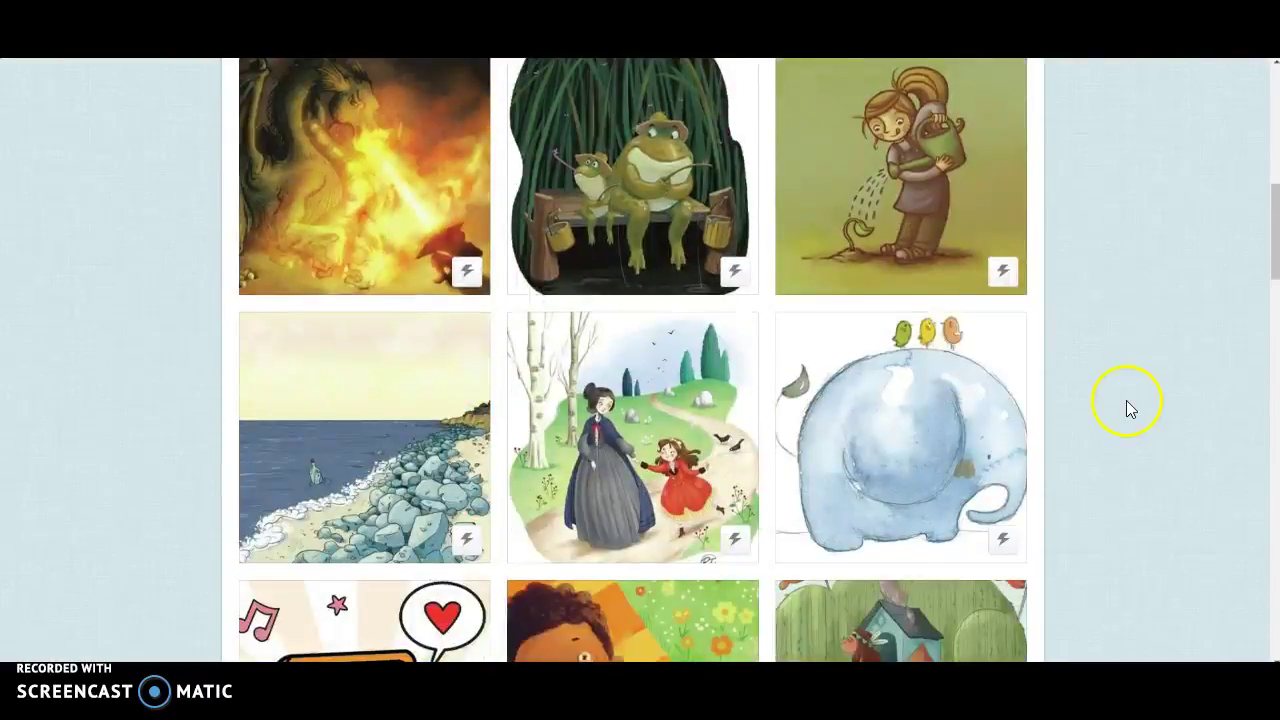
Step: Open The Dragon's Den artwork page and bring up the 'Use this Art' format choice
{"action": "left_click", "coordinate": [361, 186]}
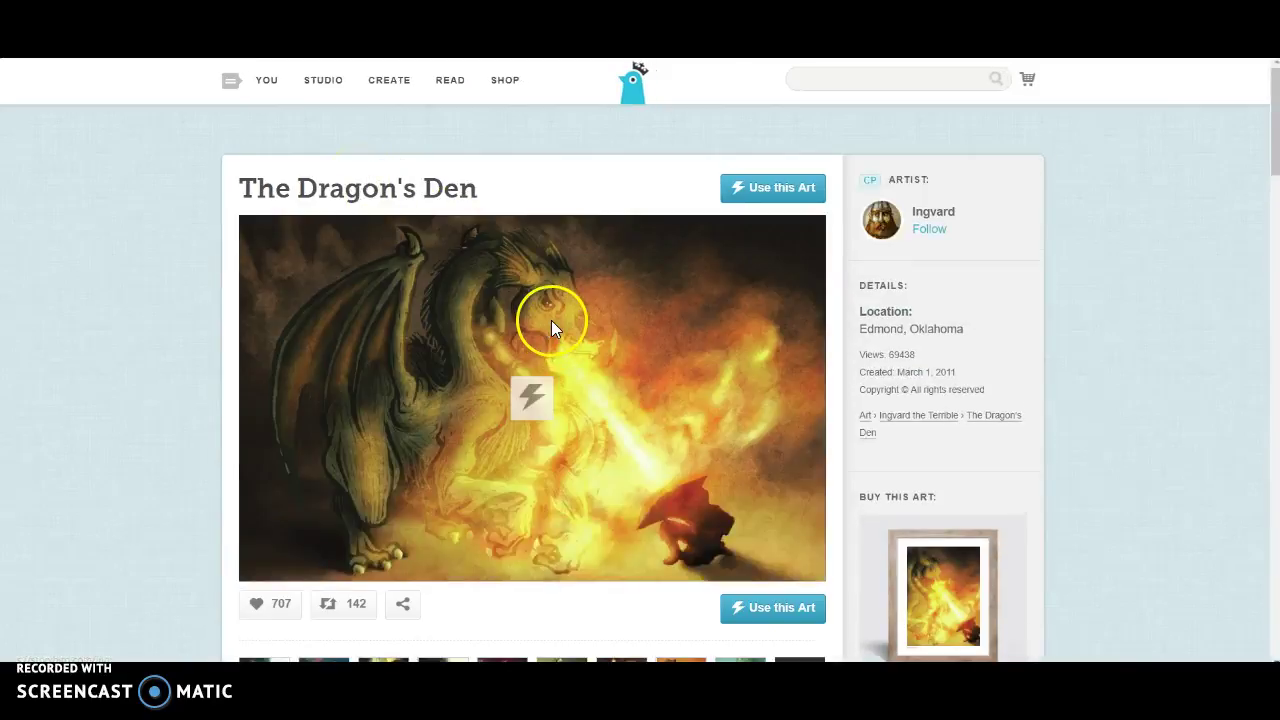
{"action": "scroll", "coordinate": [557, 327], "scroll_direction": "down", "scroll_amount": 3}
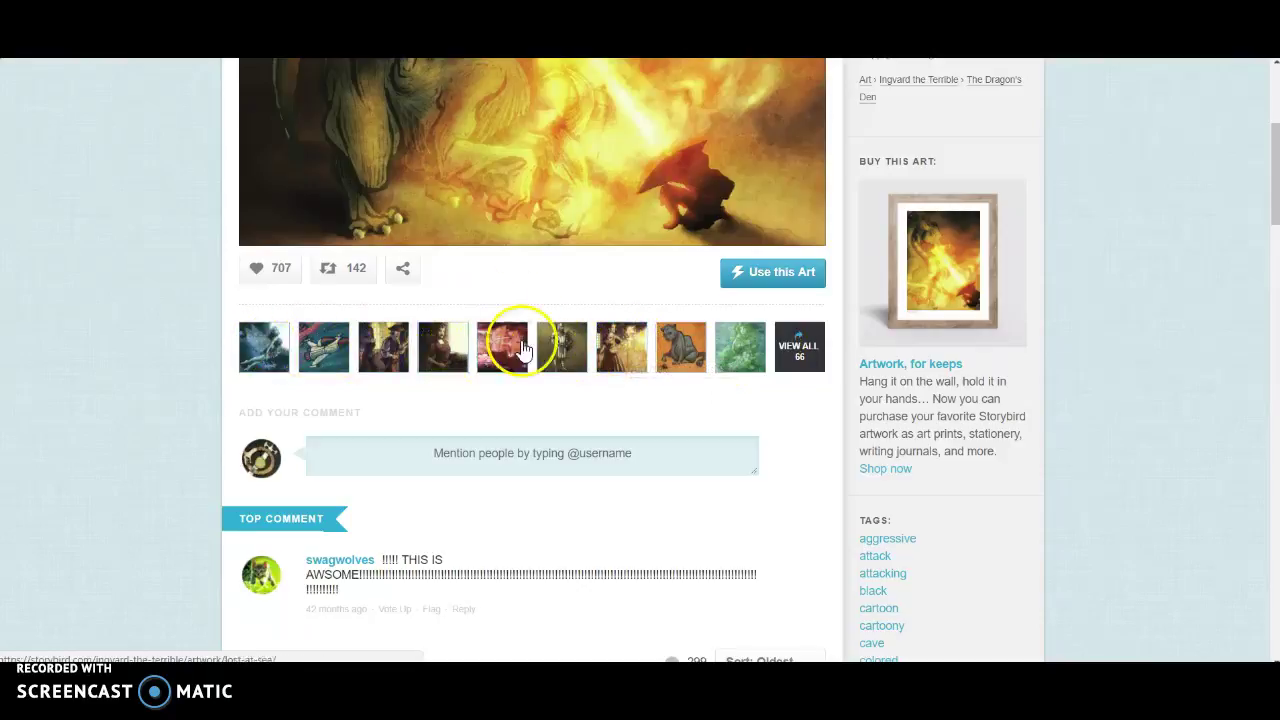
{"action": "scroll", "coordinate": [630, 340], "scroll_direction": "up", "scroll_amount": 3}
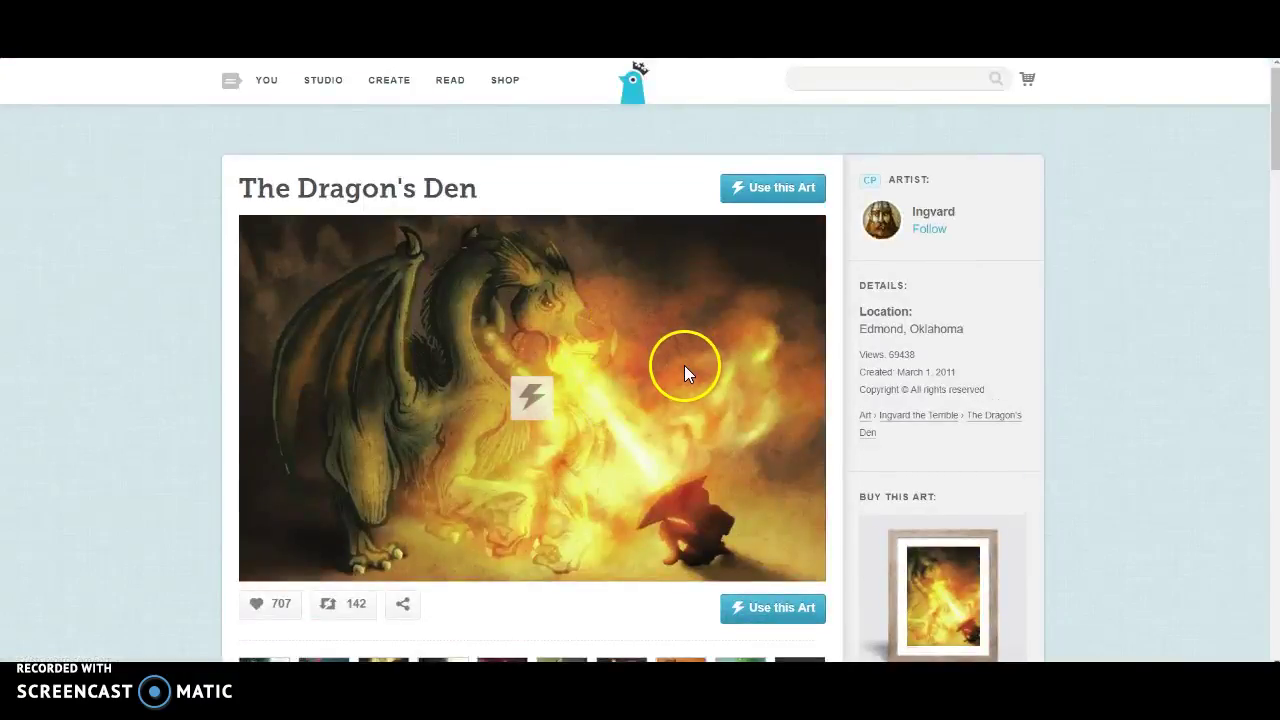
{"action": "scroll", "coordinate": [682, 370], "scroll_direction": "down", "scroll_amount": 1}
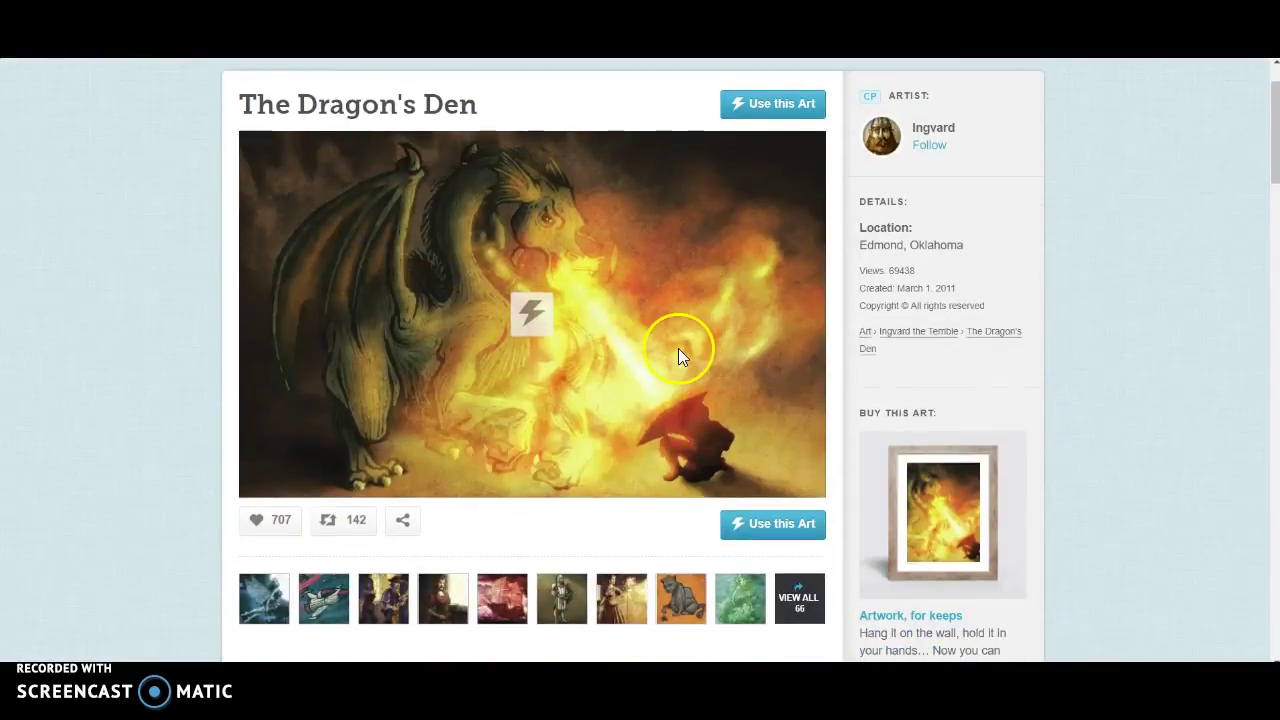
{"action": "left_click", "coordinate": [789, 543]}
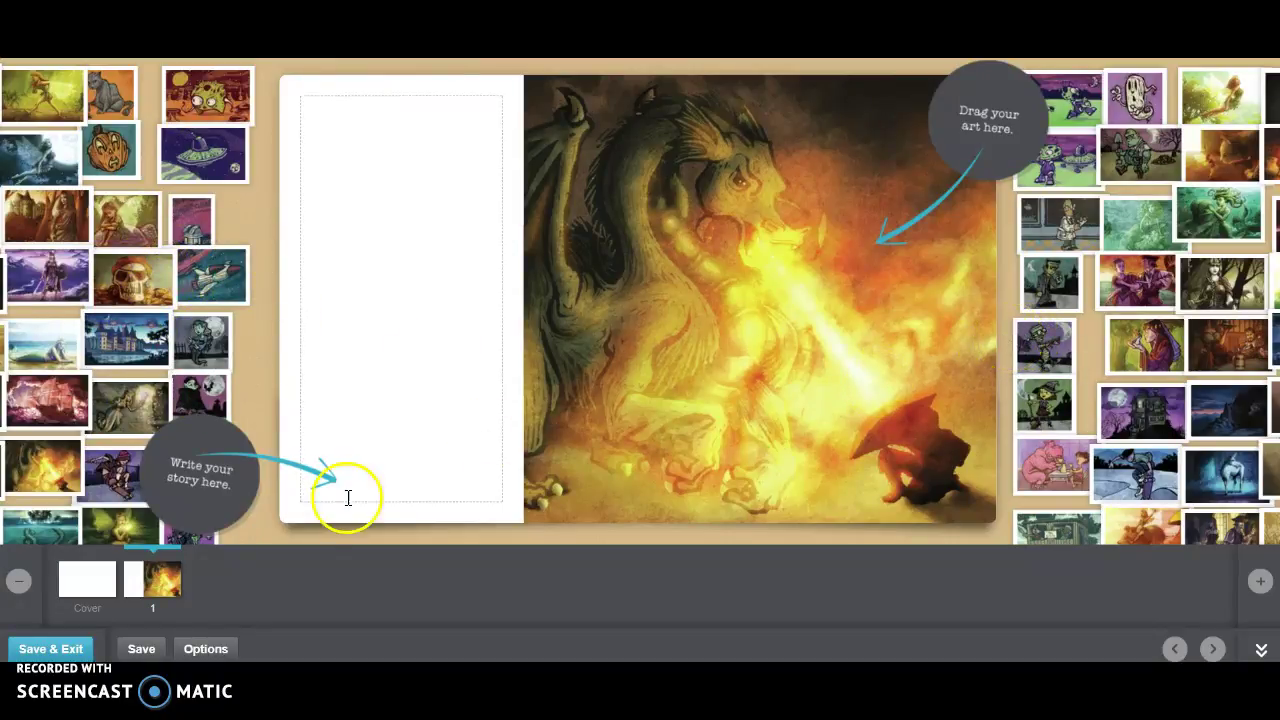
Step: Switch to the book's cover and apply the Landscape cover style
{"action": "left_click", "coordinate": [100, 585]}
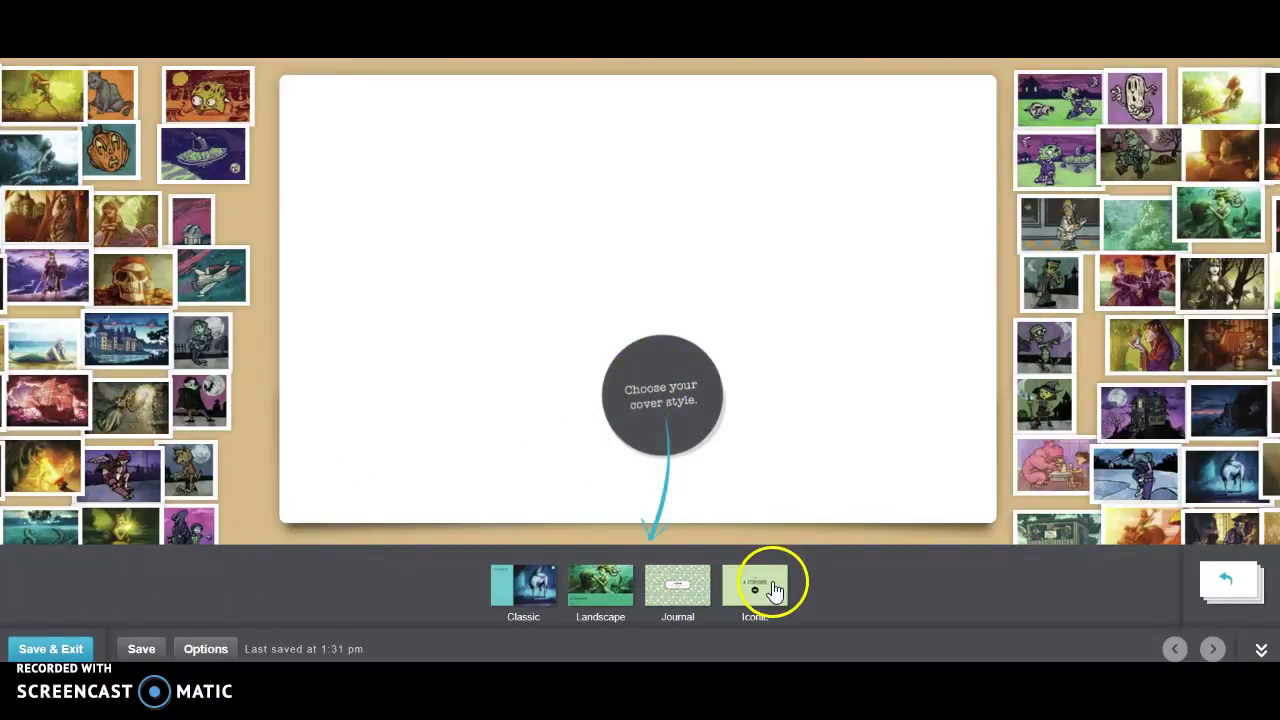
{"action": "left_click", "coordinate": [600, 595]}
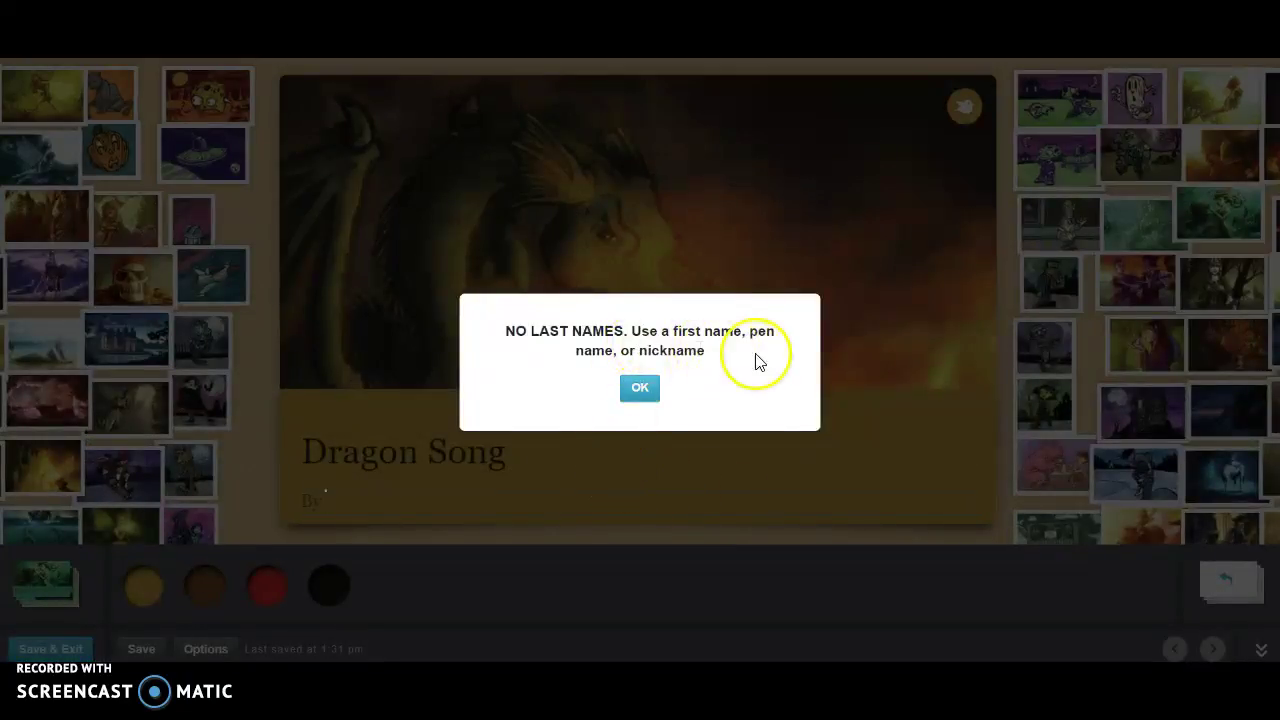
Step: Dismiss the last-name alert, enter the author's first name, and settle on a gold title band
{"action": "left_click", "coordinate": [642, 392]}
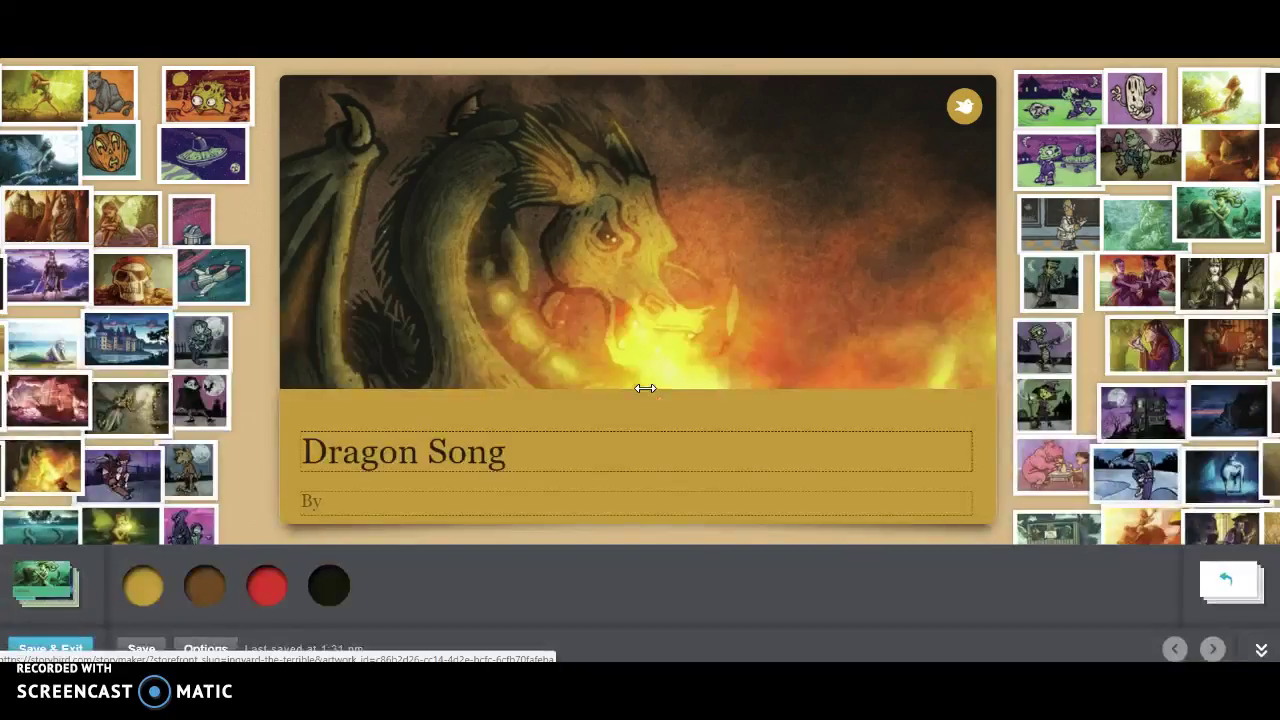
{"action": "left_click", "coordinate": [640, 506]}
{"action": "type", "text": "Izzy"}
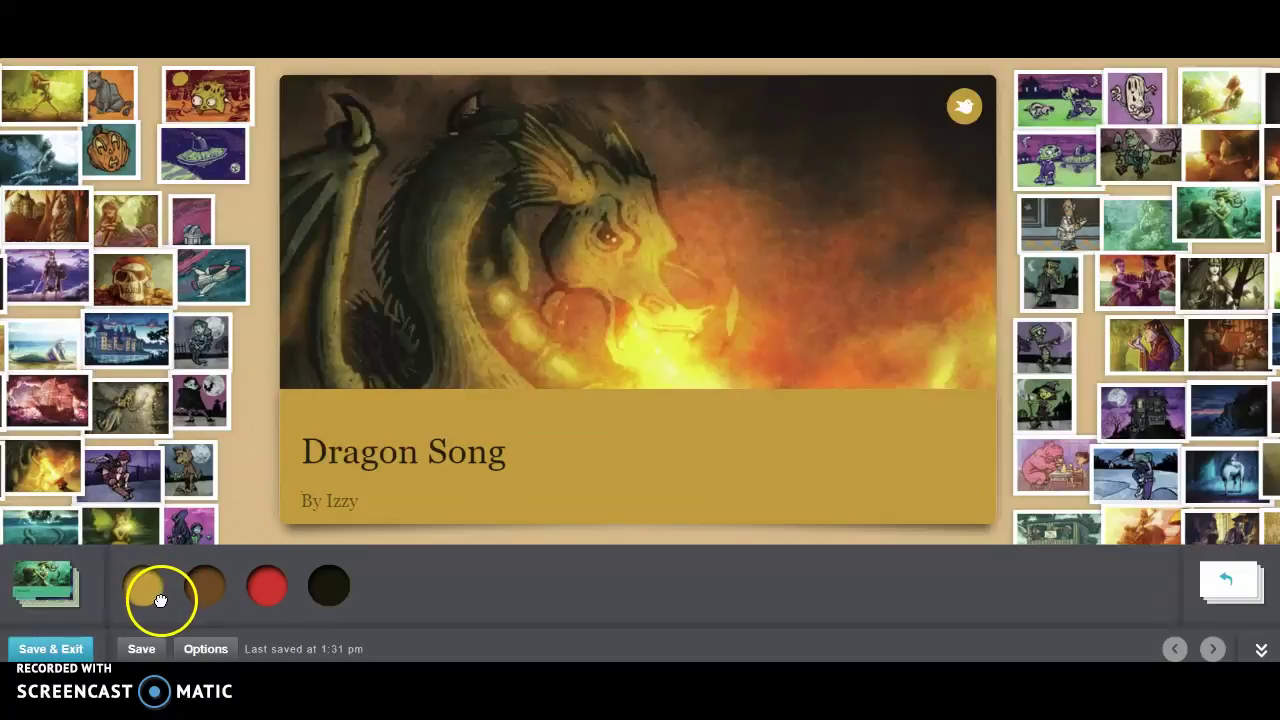
{"action": "left_click", "coordinate": [214, 590]}
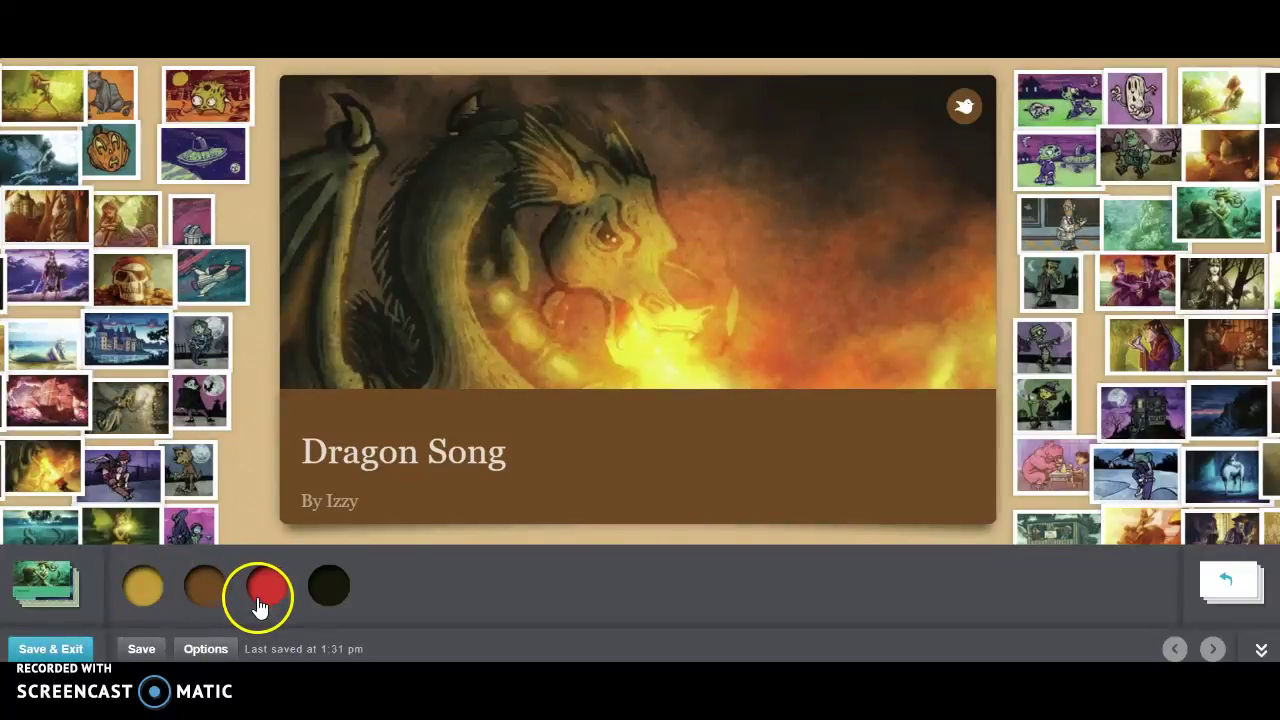
{"action": "left_click", "coordinate": [262, 594]}
{"action": "left_click", "coordinate": [332, 600]}
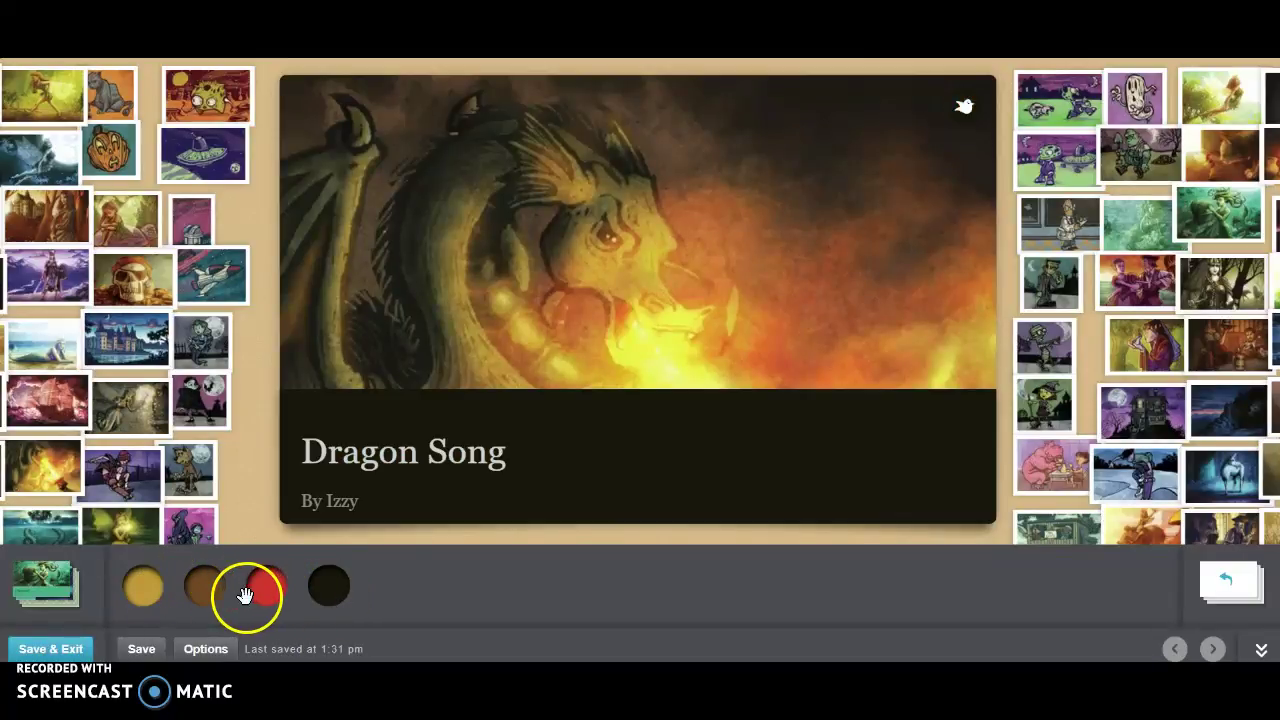
{"action": "left_click", "coordinate": [148, 598]}
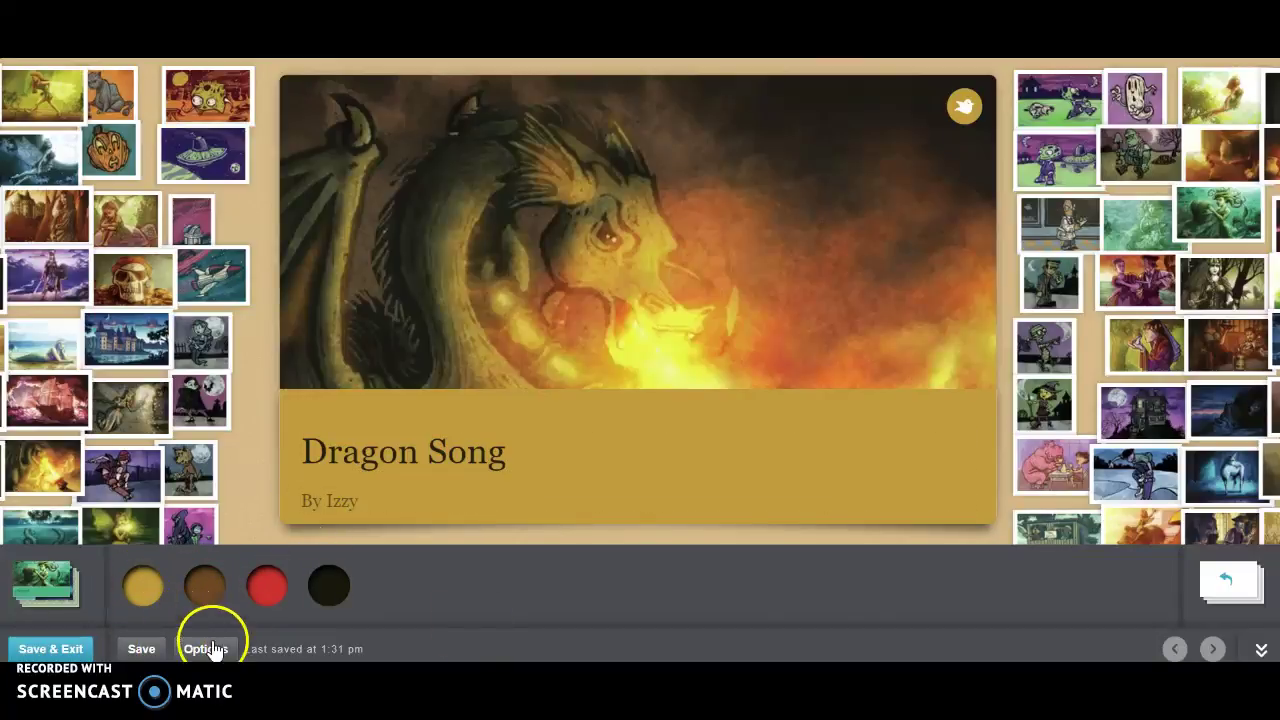
Step: Fill page 1's top with the dragon artwork and begin its caption 'As a dragon'
{"action": "left_click", "coordinate": [1232, 582]}
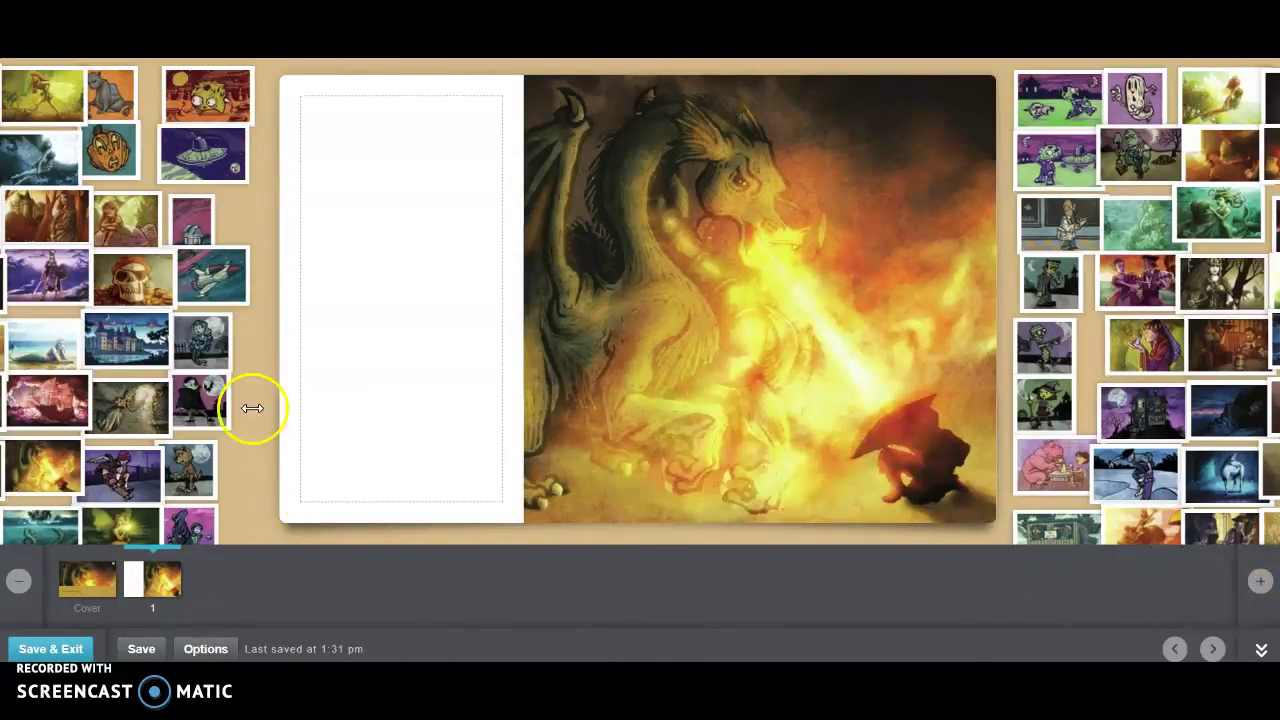
{"action": "left_click", "coordinate": [165, 592]}
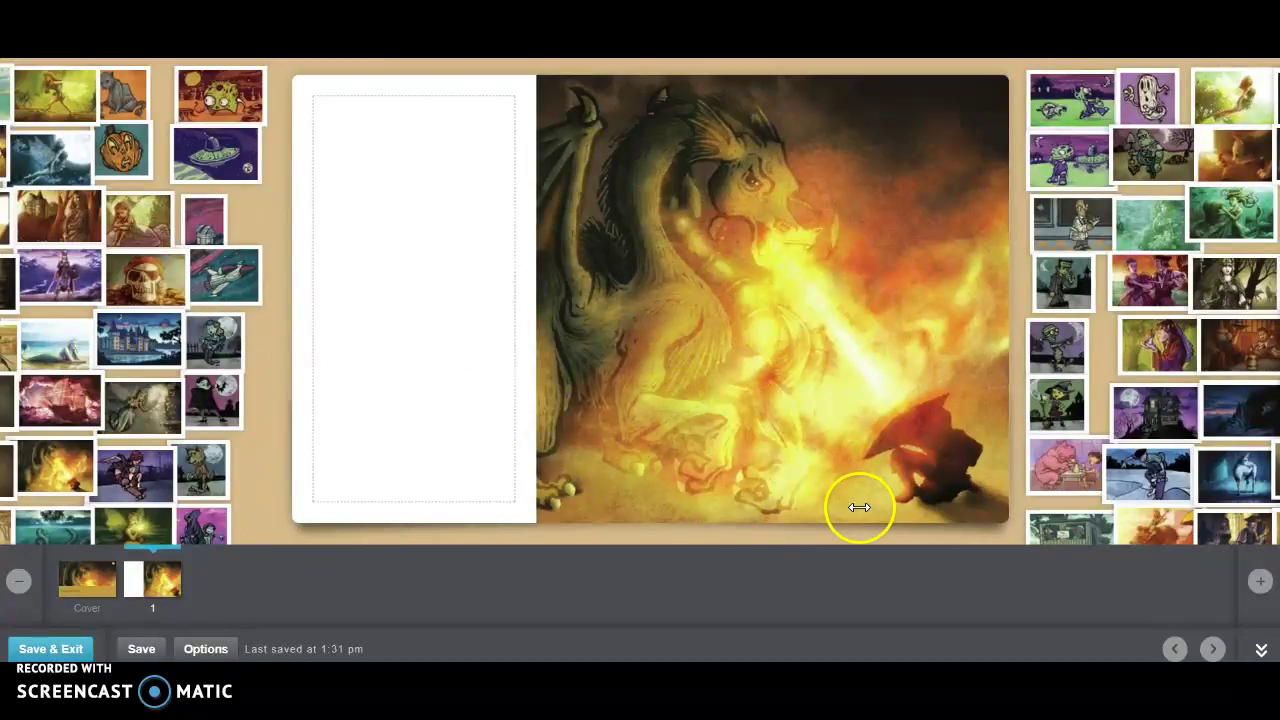
{"action": "mouse_move", "coordinate": [801, 314]}
{"action": "left_mouse_down"}
{"action": "mouse_move", "coordinate": [772, 257]}
{"action": "mouse_move", "coordinate": [706, 314]}
{"action": "left_mouse_up"}
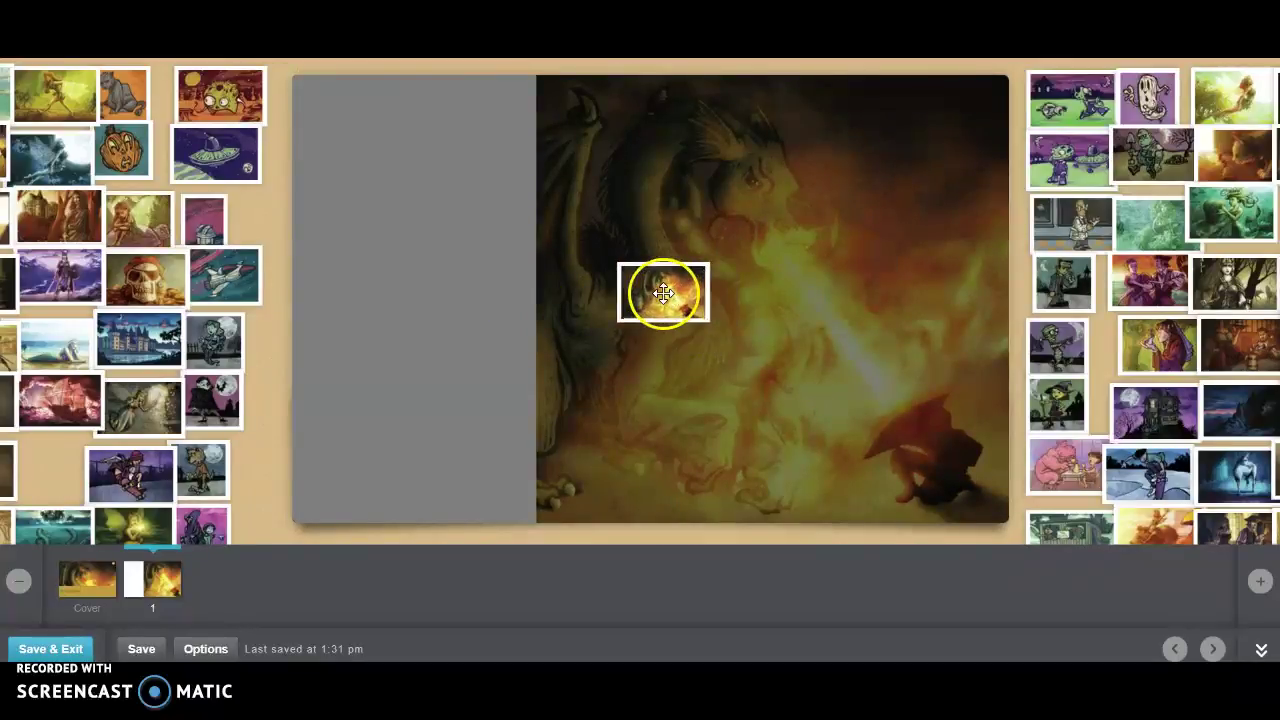
{"action": "left_click_drag", "start_coordinate": [706, 314], "coordinate": [663, 294]}
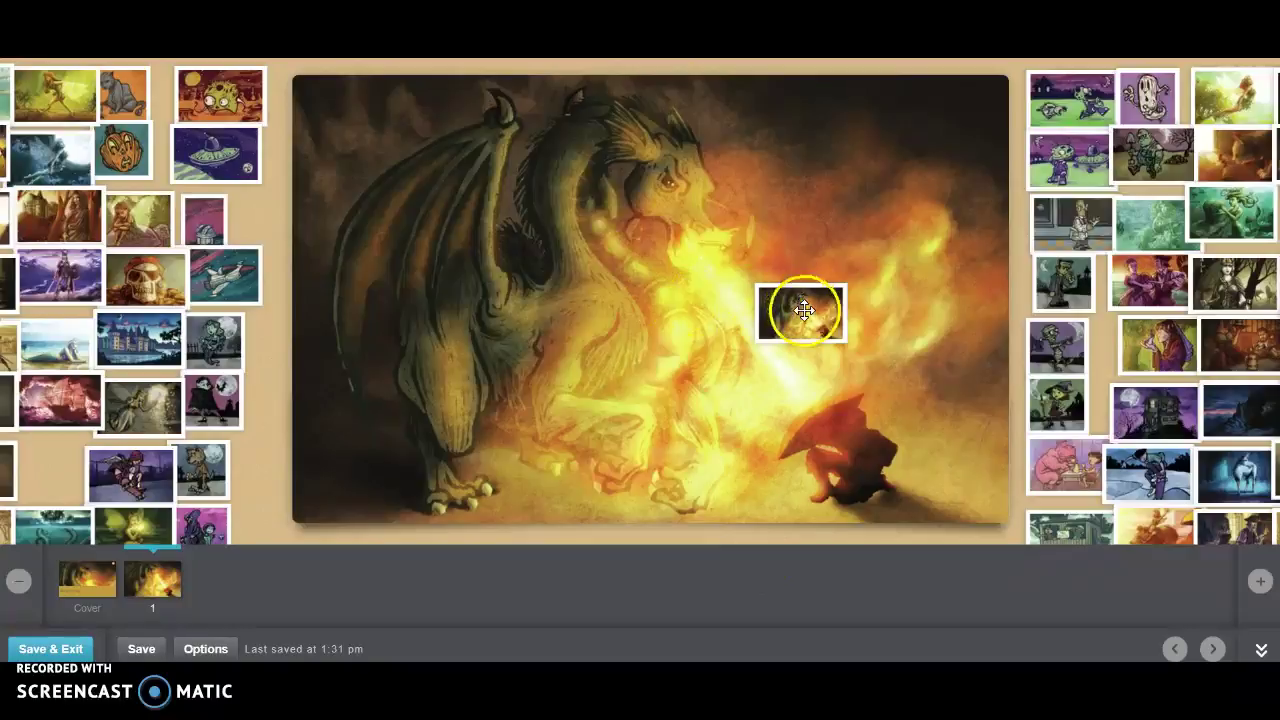
{"action": "left_click_drag", "start_coordinate": [801, 311], "coordinate": [484, 320]}
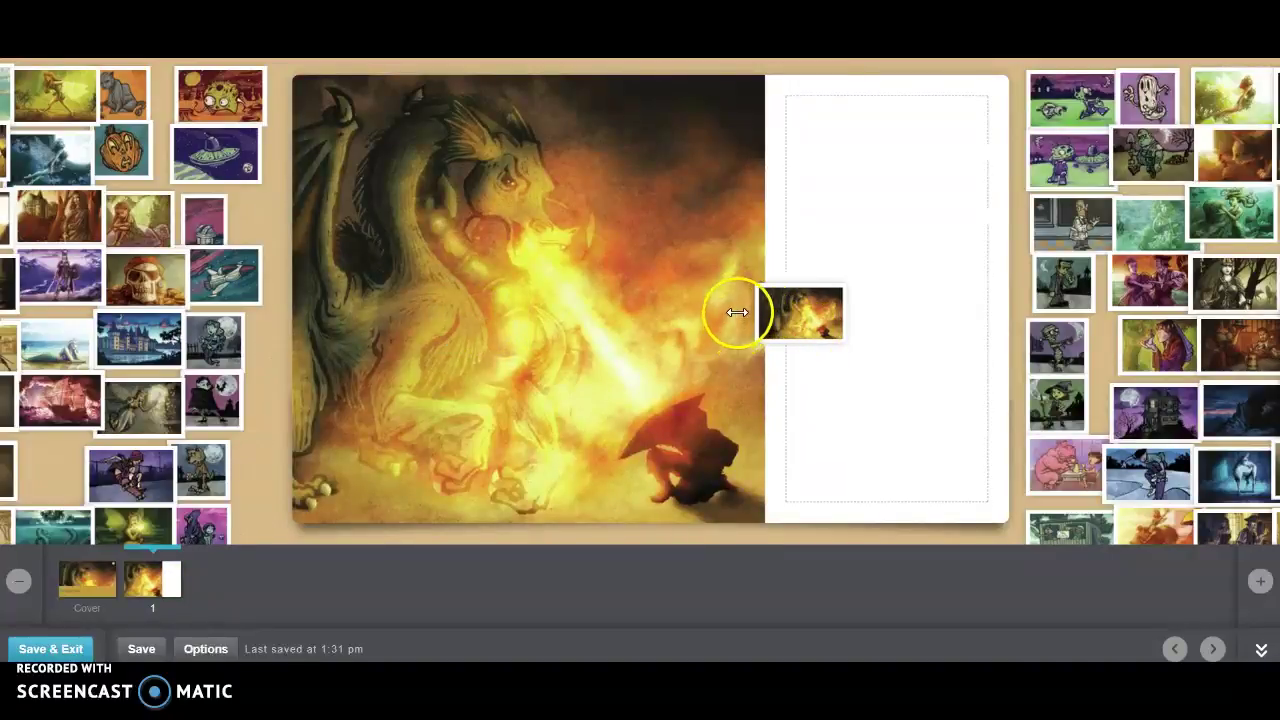
{"action": "left_click_drag", "start_coordinate": [800, 309], "coordinate": [932, 306]}
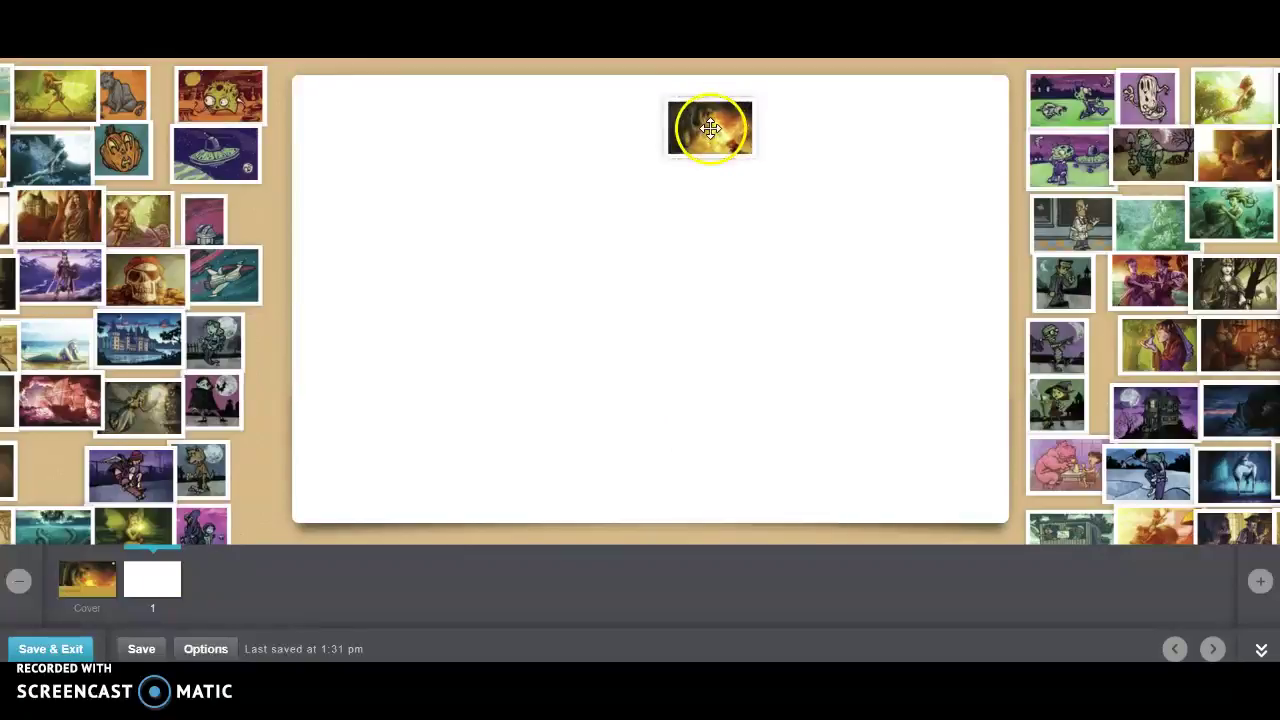
{"action": "left_click_drag", "start_coordinate": [932, 306], "coordinate": [734, 178]}
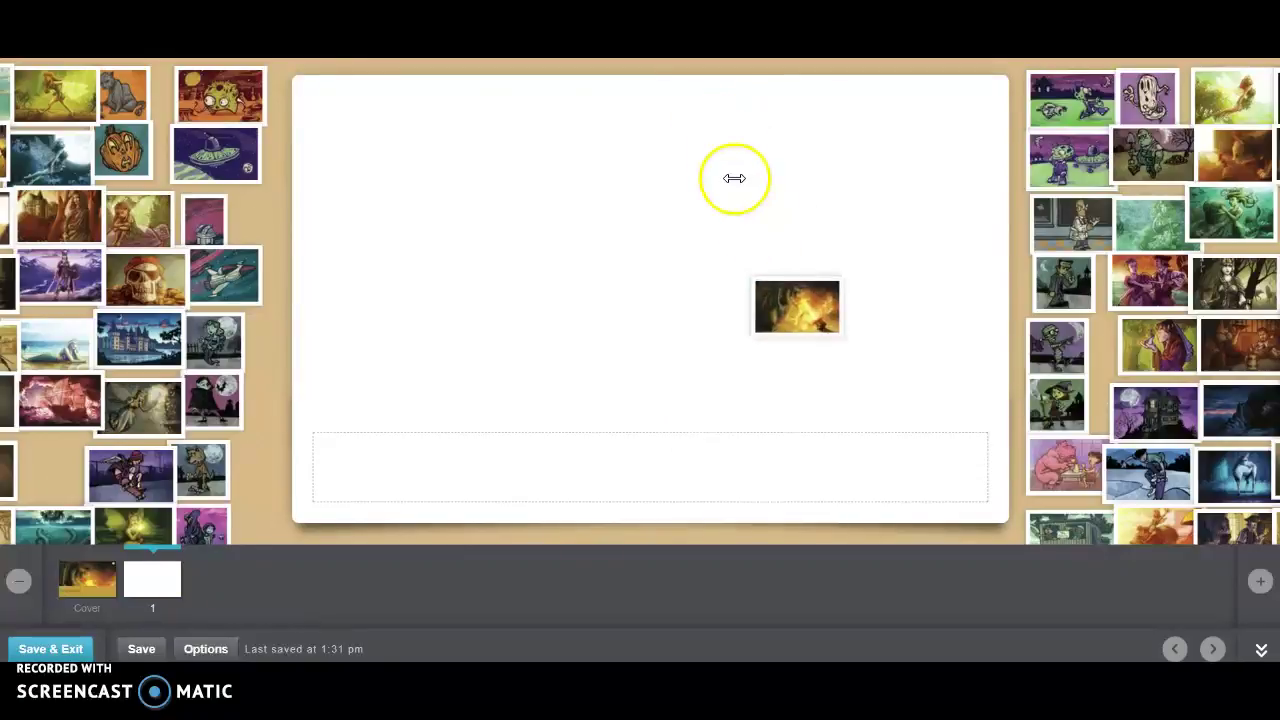
{"action": "left_click_drag", "start_coordinate": [809, 320], "coordinate": [684, 155]}
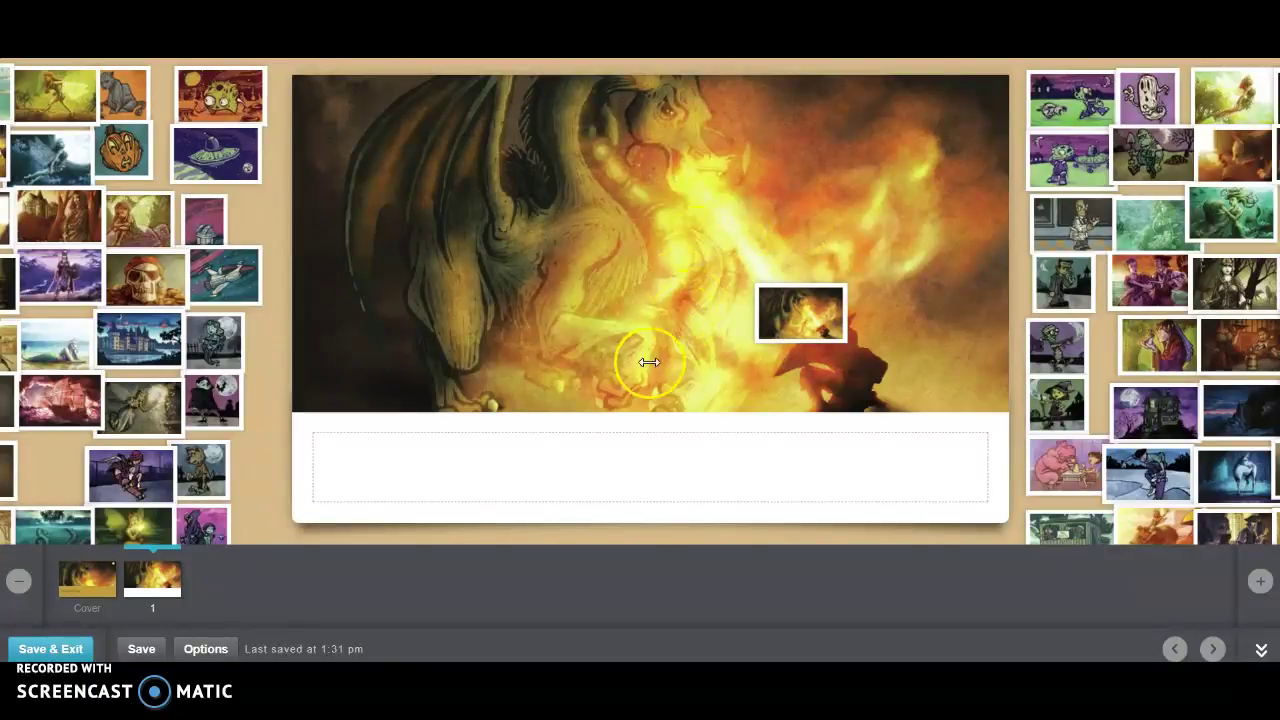
{"action": "left_click", "coordinate": [659, 467]}
{"action": "type", "text": "As a dragon"}
{"action": "left_click_drag", "start_coordinate": [668, 467], "coordinate": [665, 423]}
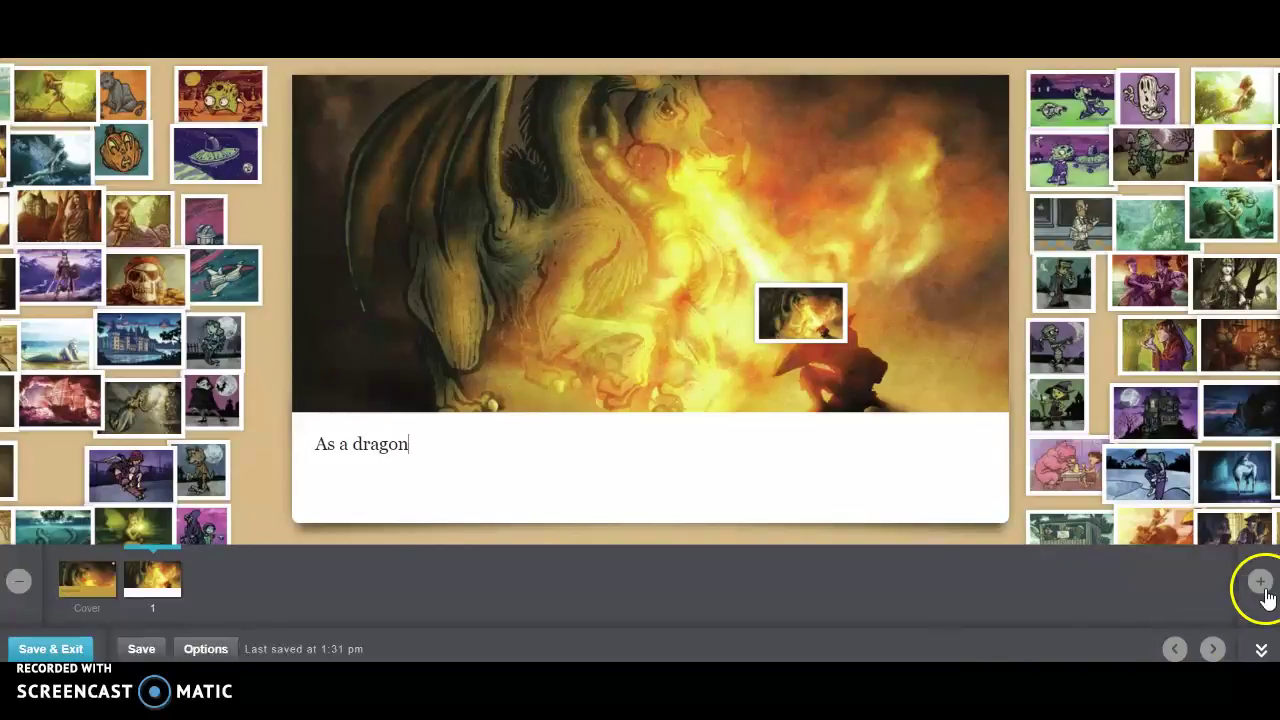
Step: Add page 2 and fill it with the fairy-and-giant-cat illustration
{"action": "left_click", "coordinate": [1262, 588]}
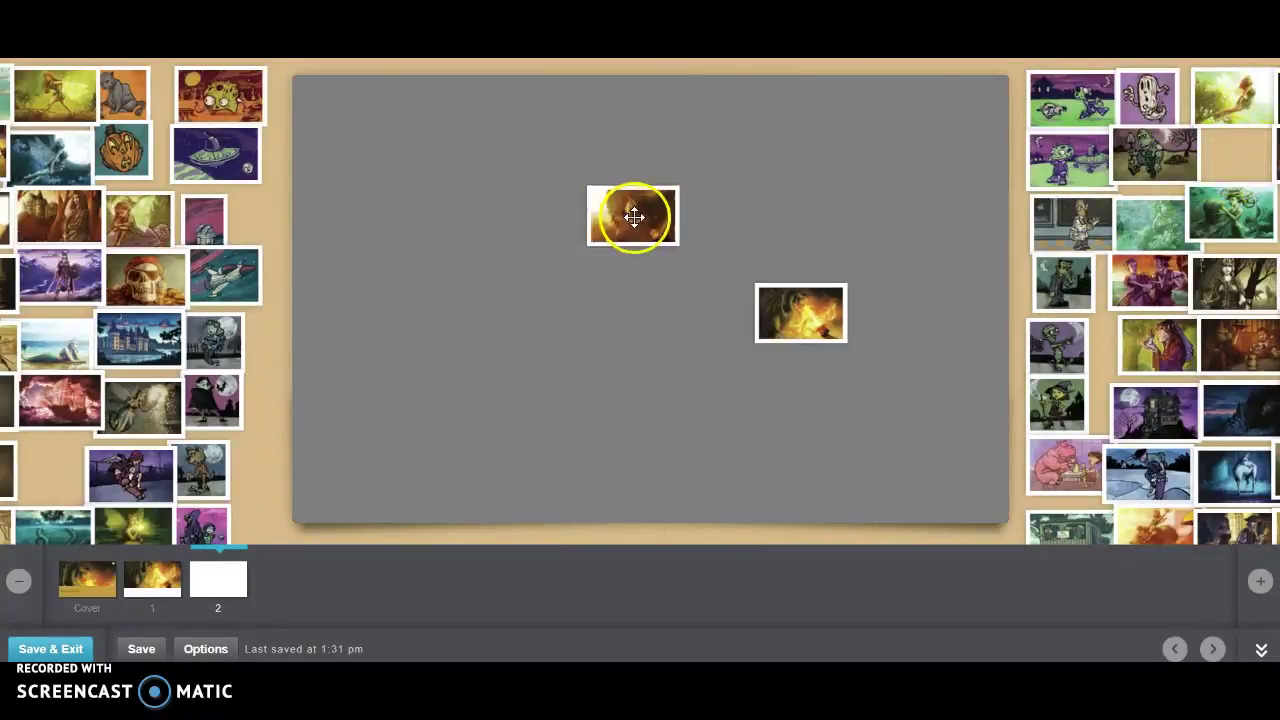
{"action": "left_click_drag", "start_coordinate": [1232, 148], "coordinate": [637, 217]}
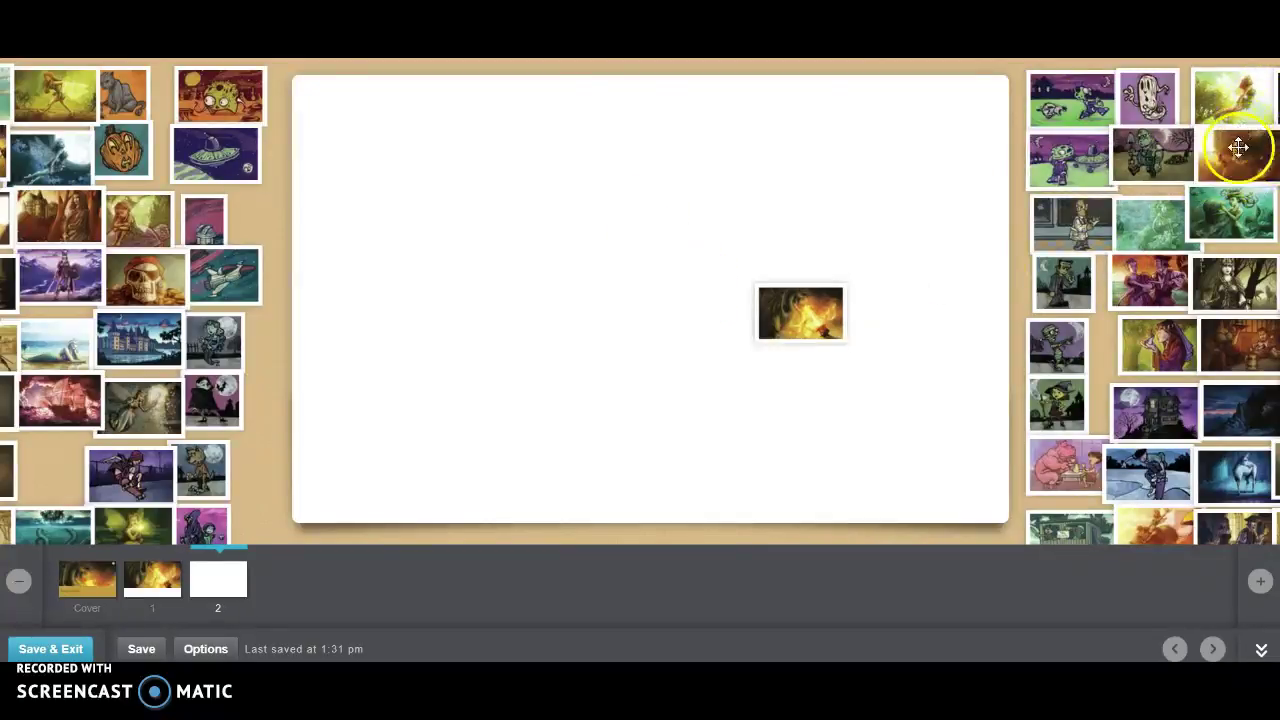
{"action": "left_click_drag", "start_coordinate": [1236, 158], "coordinate": [641, 266]}
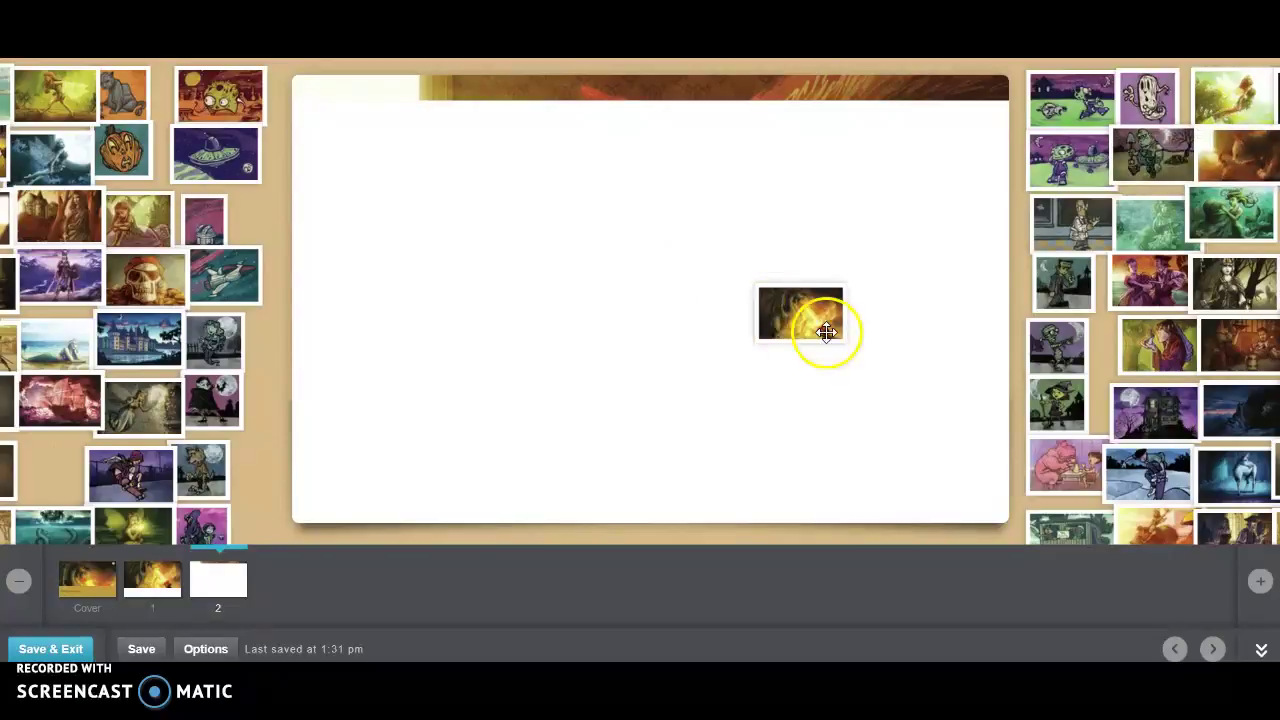
{"action": "left_click_drag", "start_coordinate": [800, 313], "coordinate": [1237, 248]}
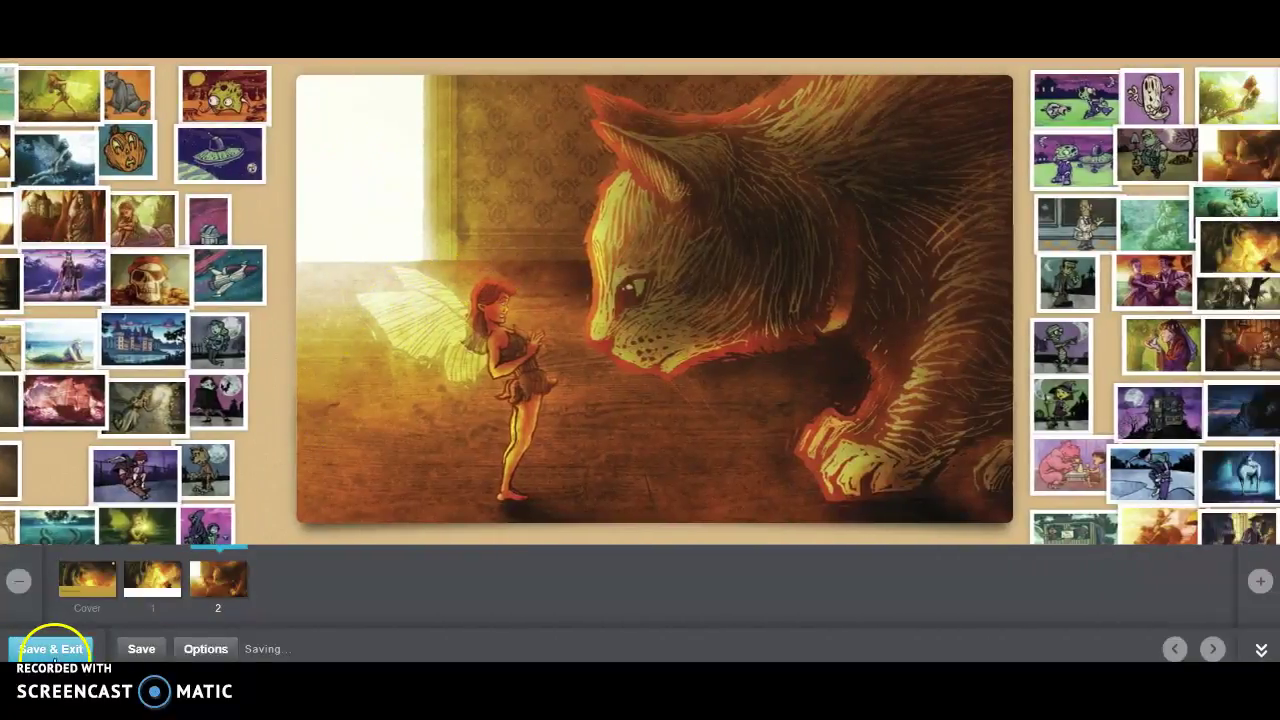
Step: Save and exit, mark the story 'not finished yet', and go to the dashboard
{"action": "left_click", "coordinate": [52, 650]}
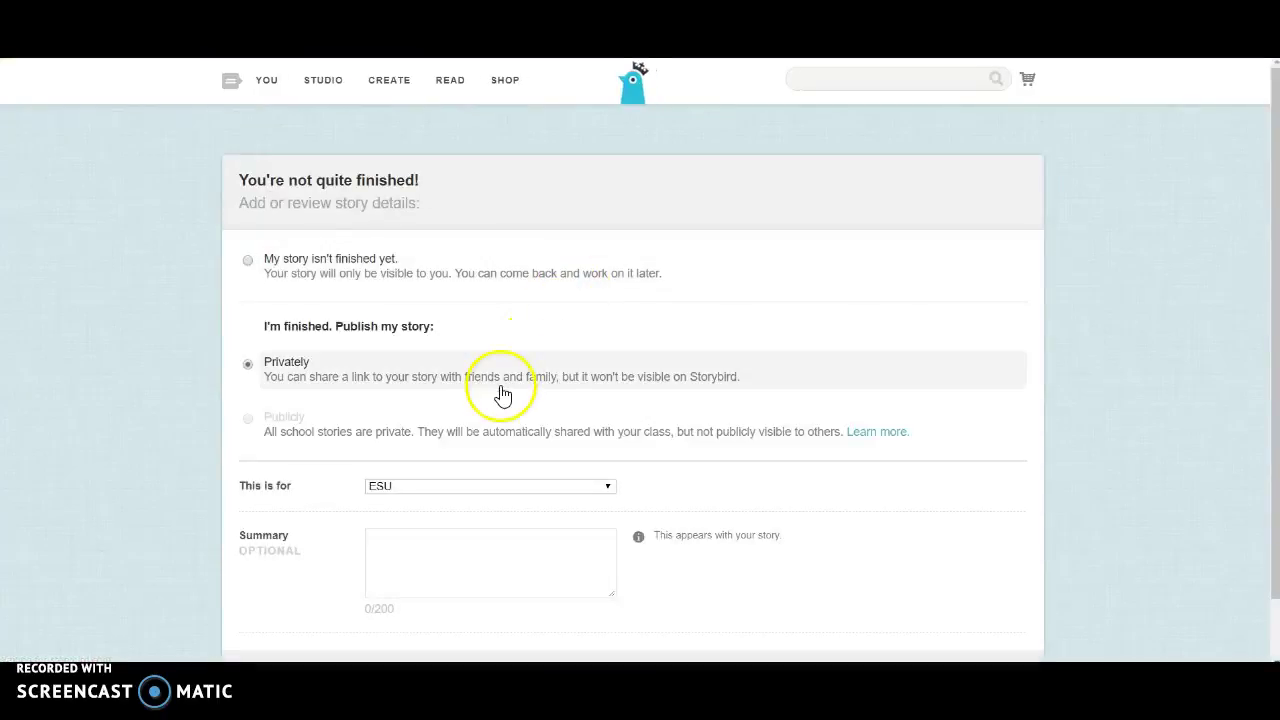
{"action": "left_click", "coordinate": [281, 277]}
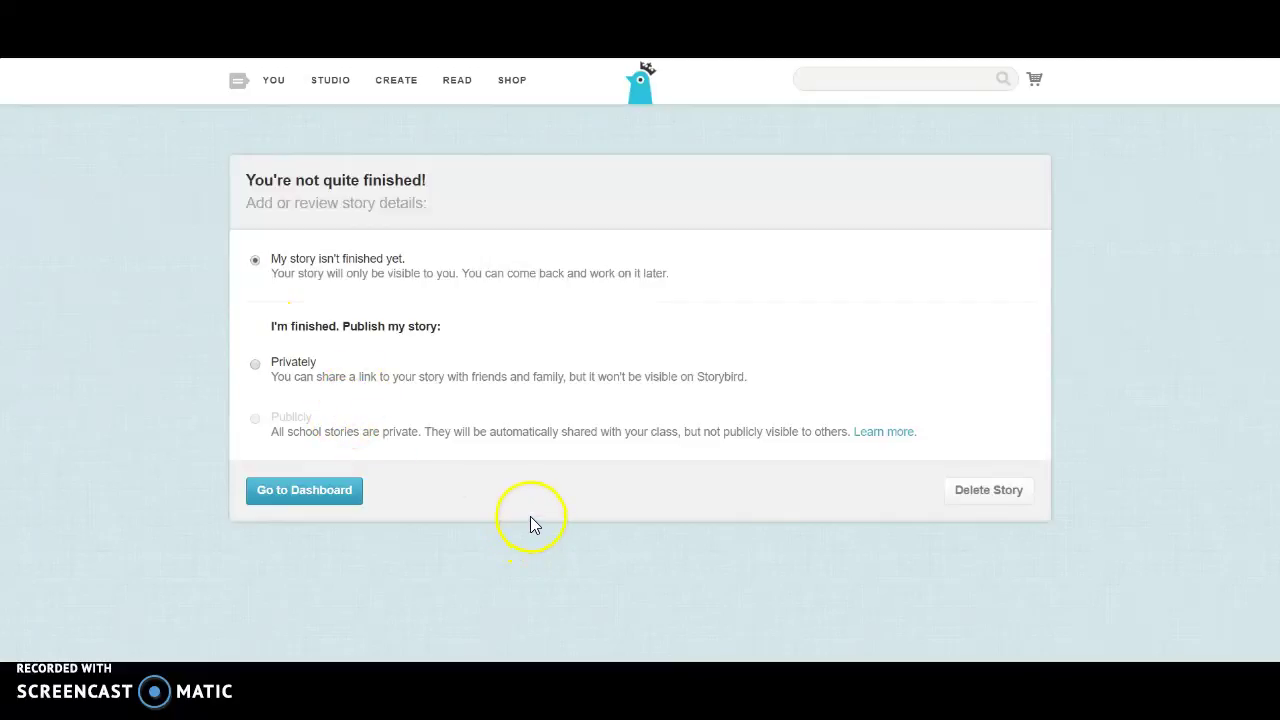
{"action": "left_click", "coordinate": [345, 496]}
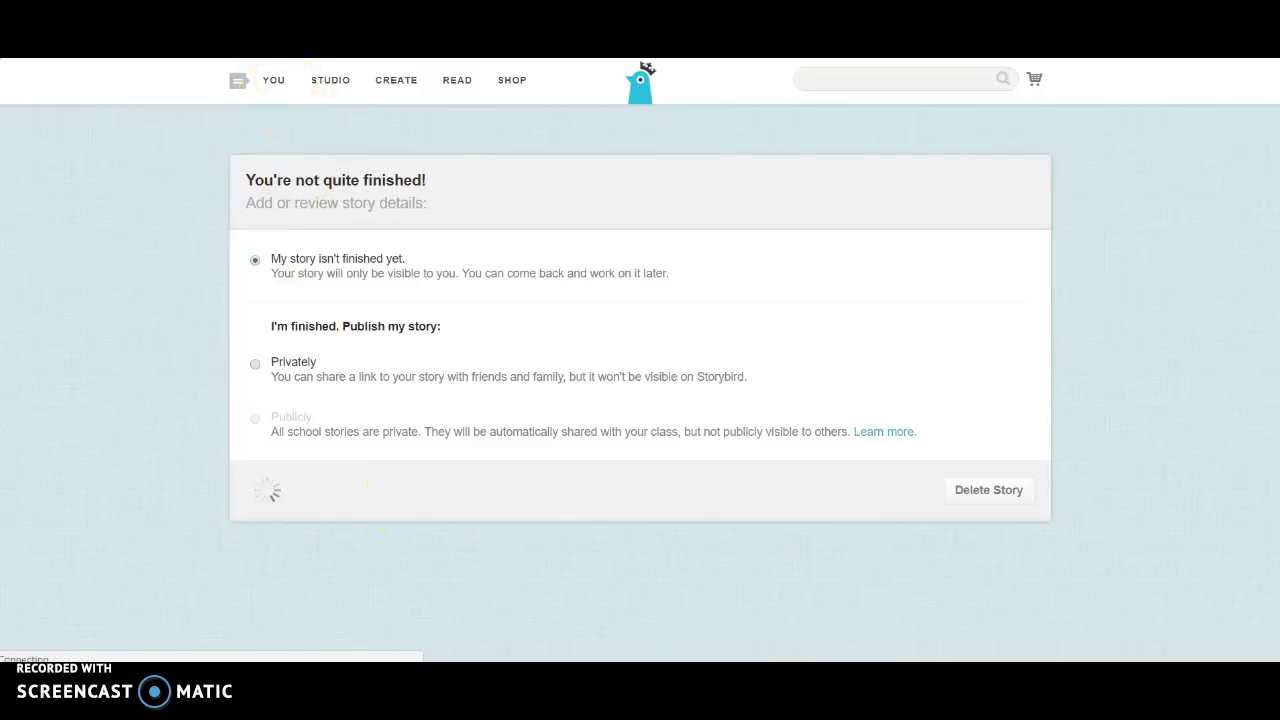
Step: Open the YOU menu to reach your own stories
{"action": "left_click", "coordinate": [277, 88]}
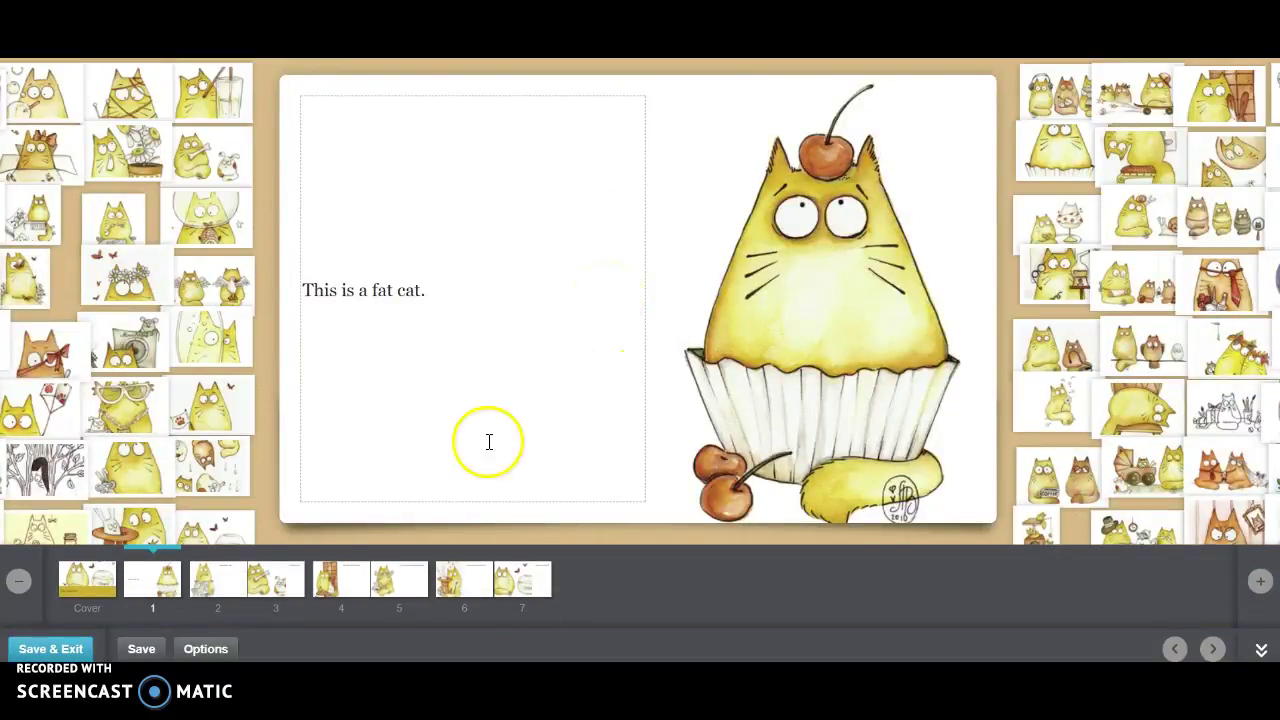
Step: Page through The Fat Cat from the cover to page 7, 'Fish is a happy cat.'
{"action": "left_click", "coordinate": [80, 590]}
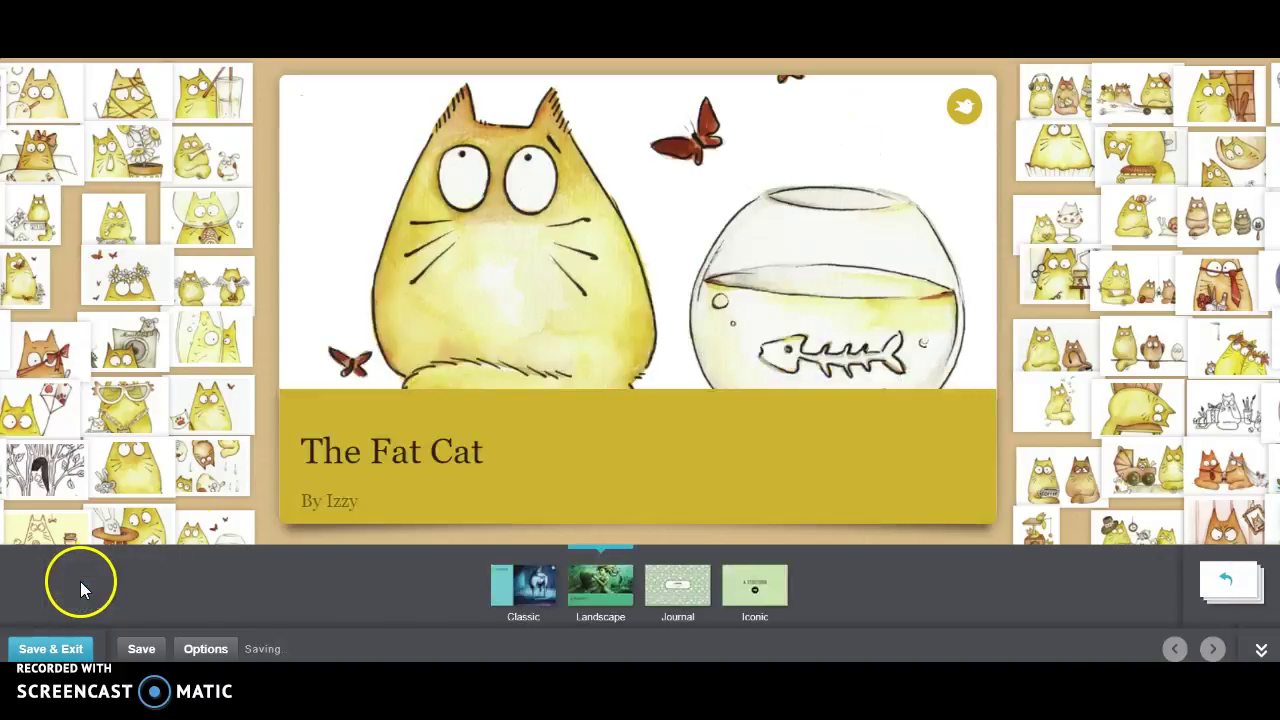
{"action": "left_click", "coordinate": [1230, 583]}
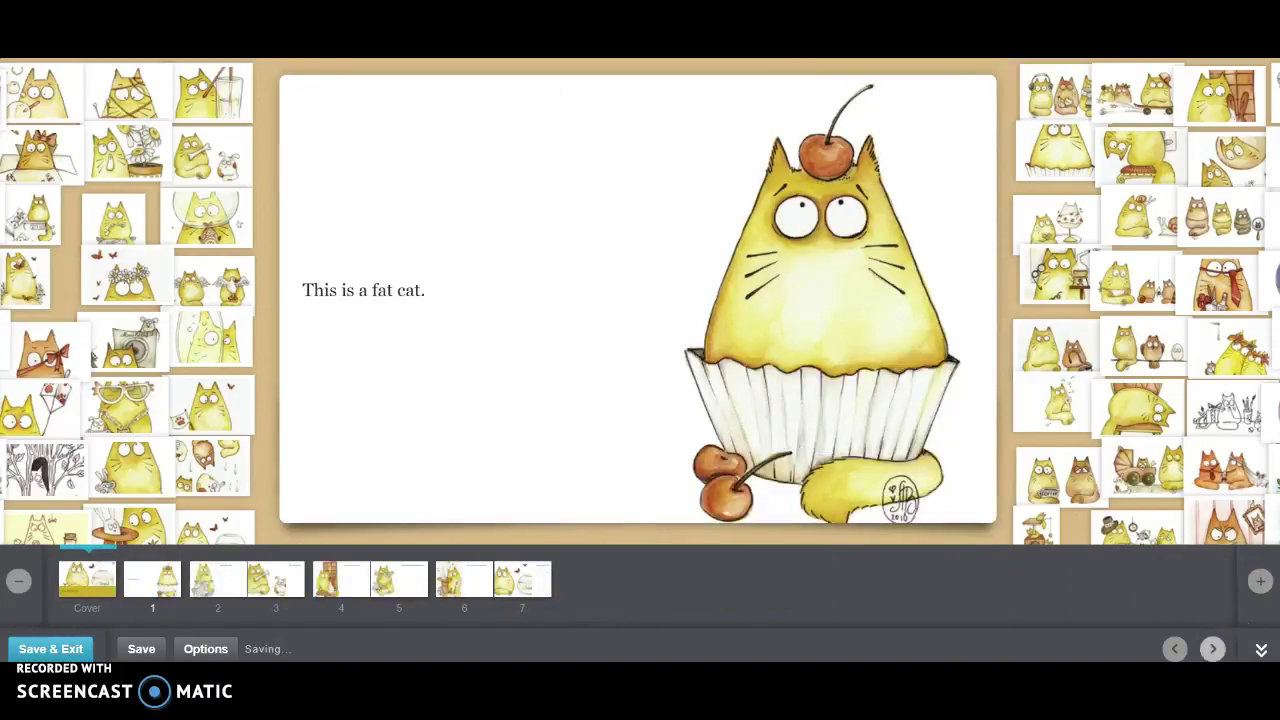
{"action": "left_click", "coordinate": [1213, 650]}
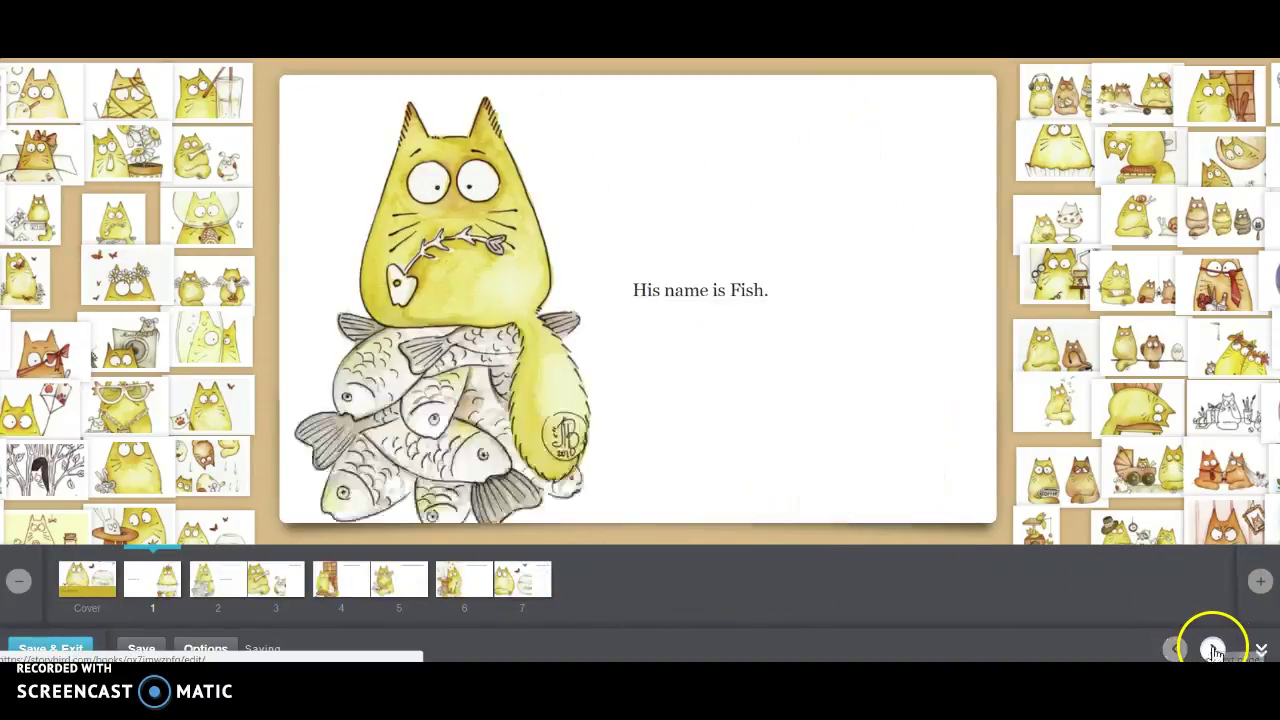
{"action": "left_click", "coordinate": [1213, 650]}
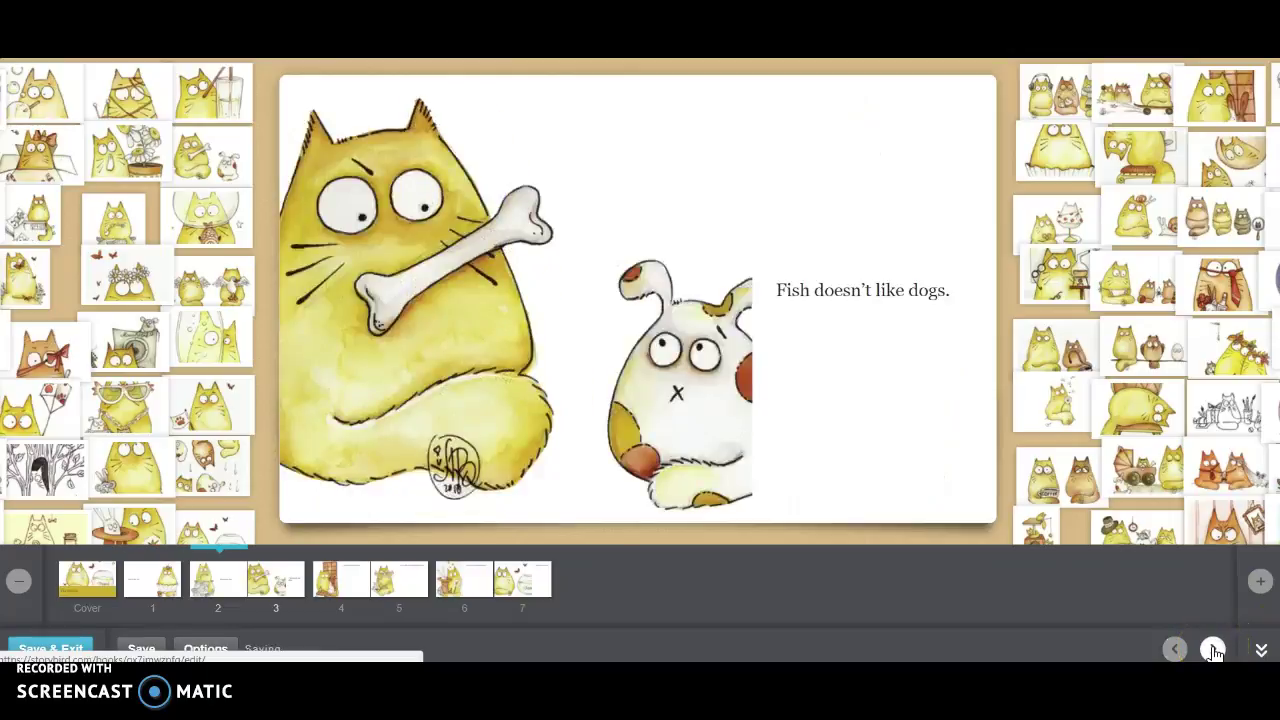
{"action": "left_click", "coordinate": [1213, 650]}
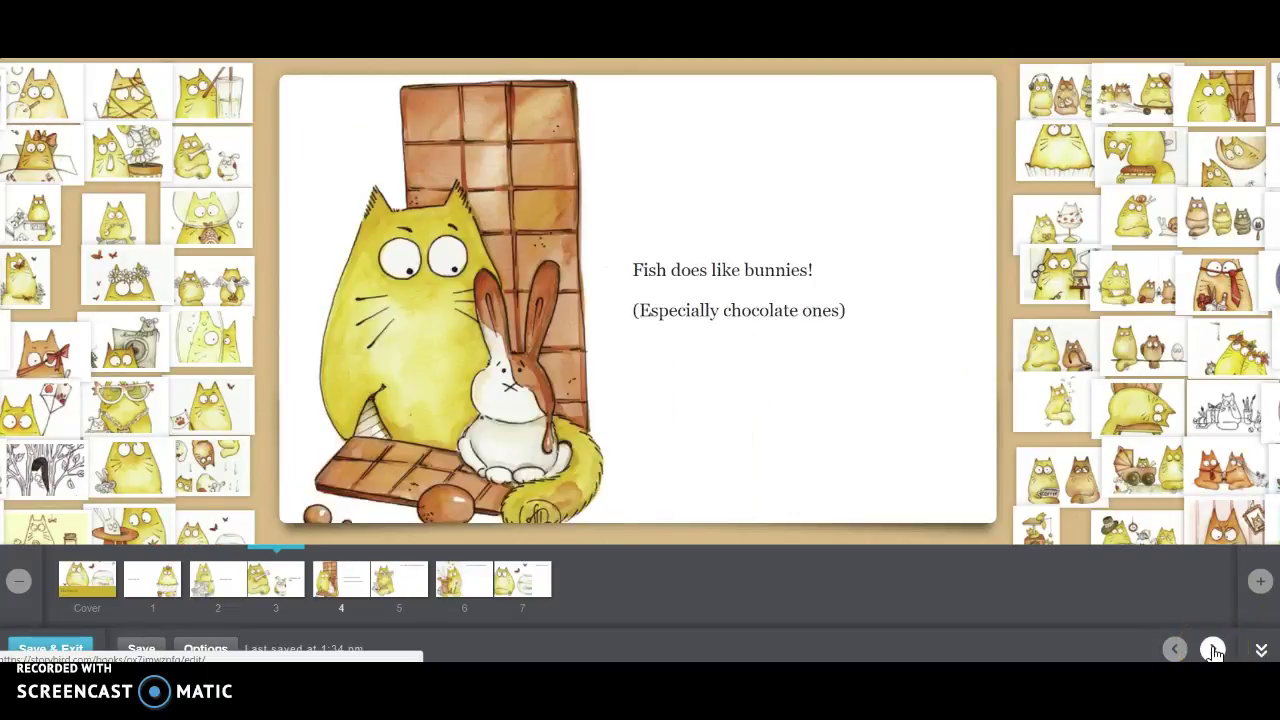
{"action": "left_click", "coordinate": [1213, 650]}
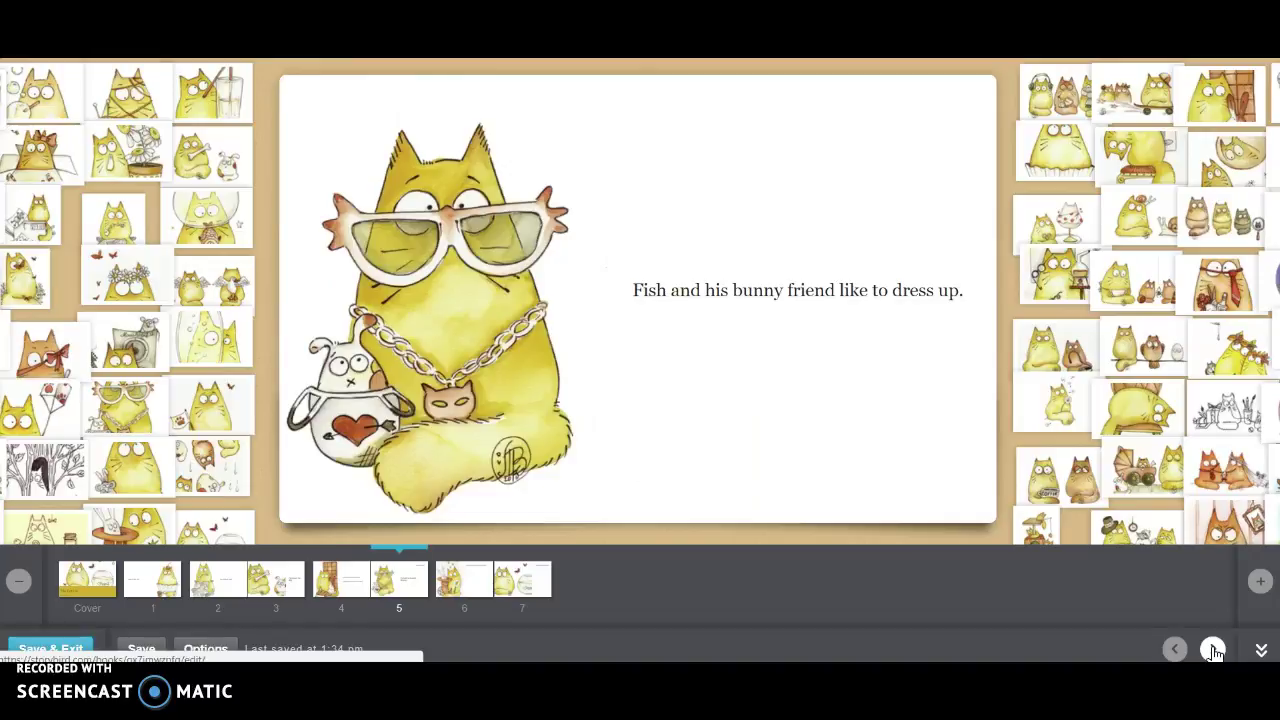
{"action": "left_click", "coordinate": [1213, 650]}
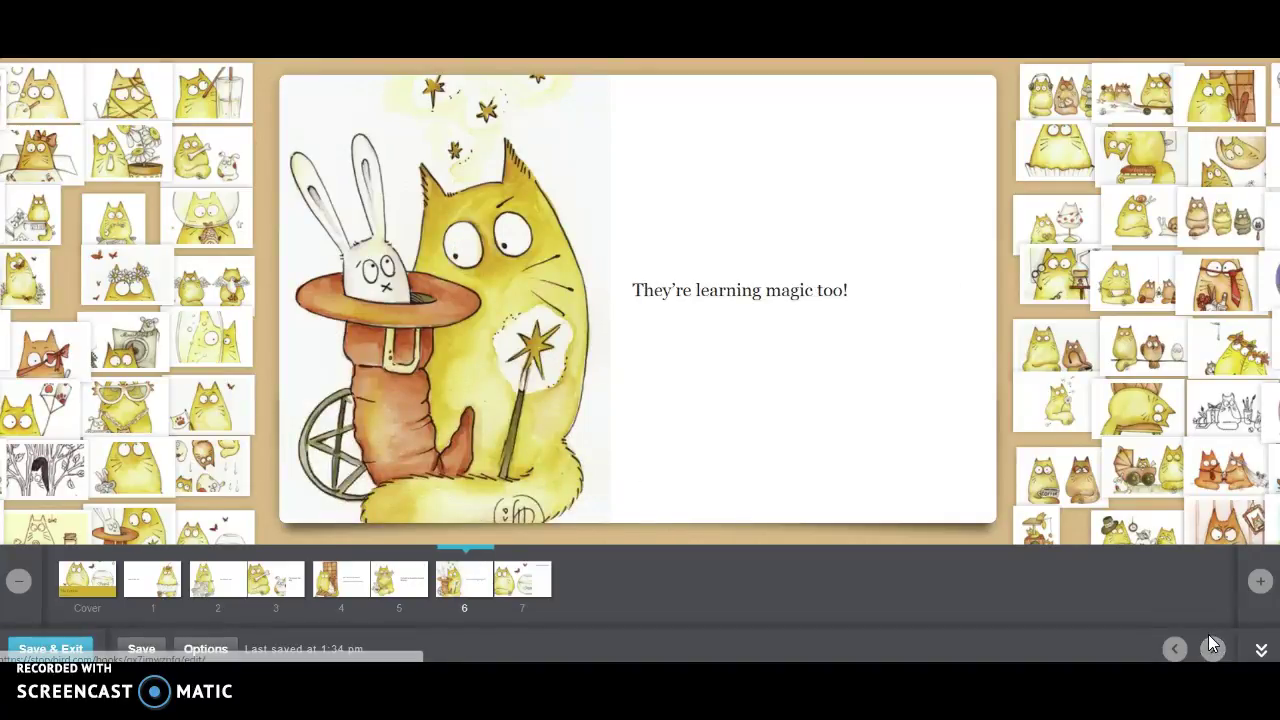
{"action": "left_click", "coordinate": [1213, 650]}
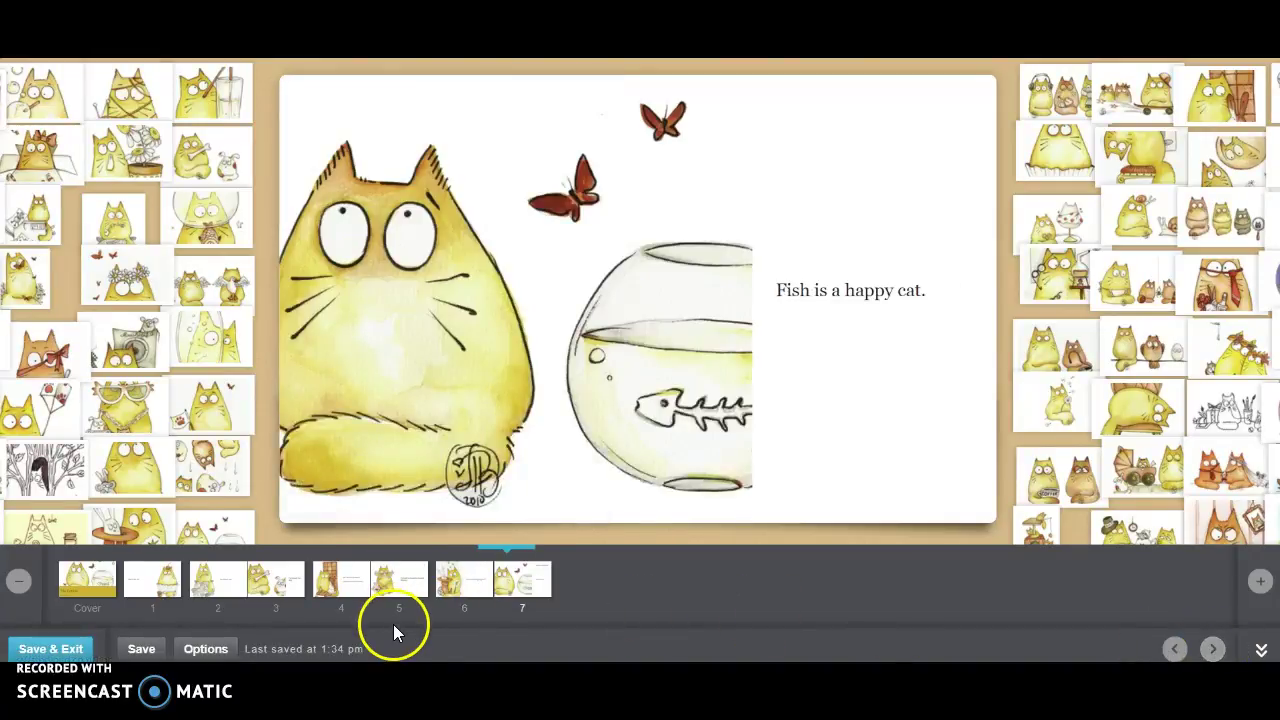
Step: Save and exit The Fat Cat, then publish it privately with 'This is for' set to Not for school
{"action": "left_click", "coordinate": [52, 649]}
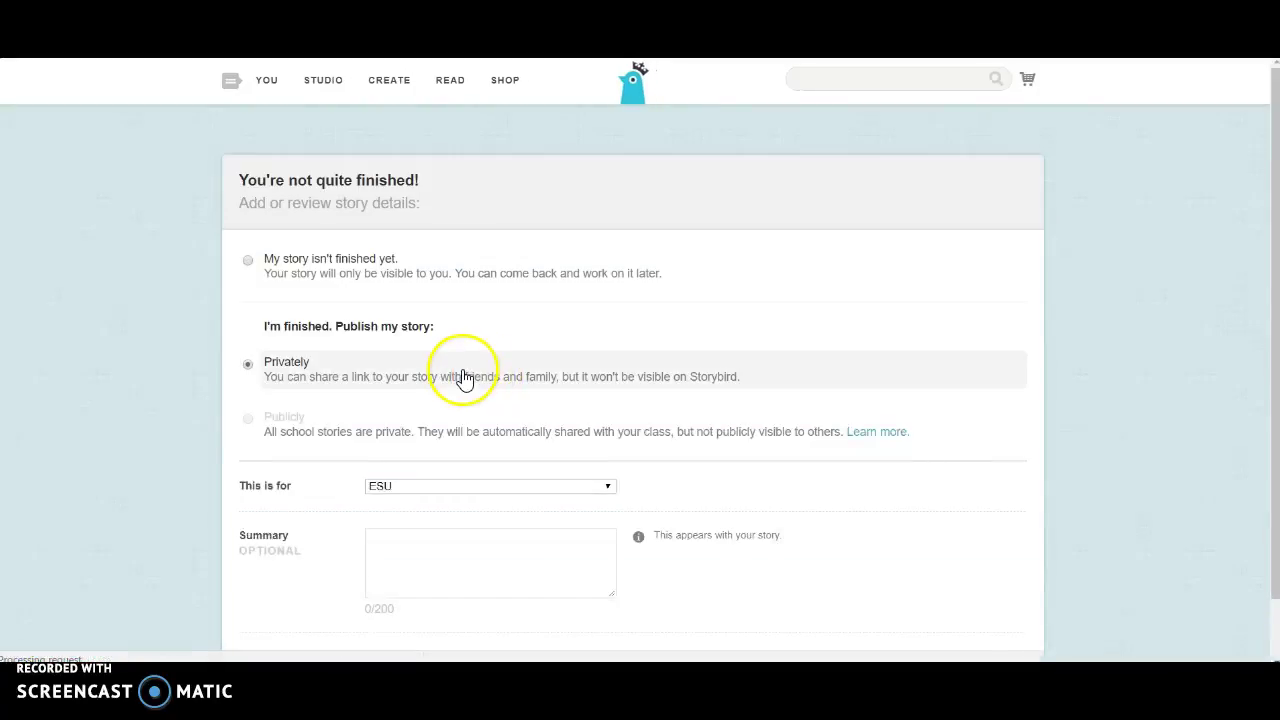
{"action": "scroll", "coordinate": [457, 374], "scroll_direction": "down", "scroll_amount": 1}
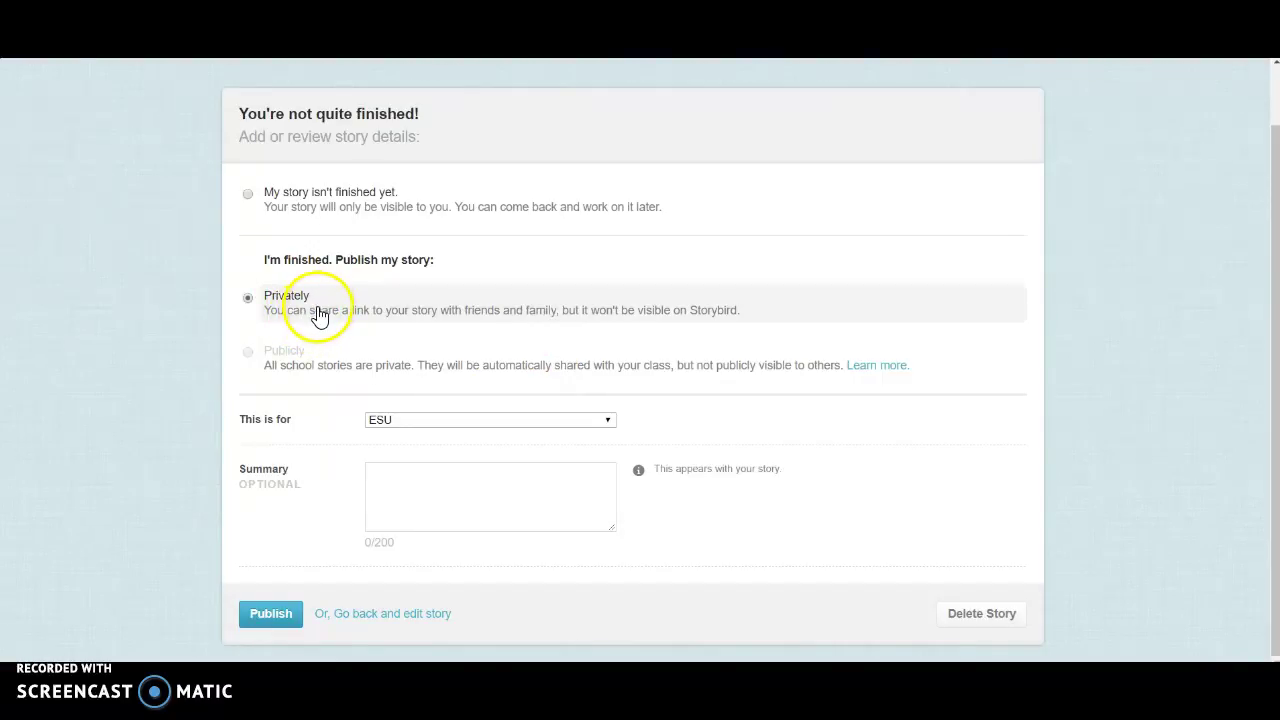
{"action": "left_click", "coordinate": [414, 421]}
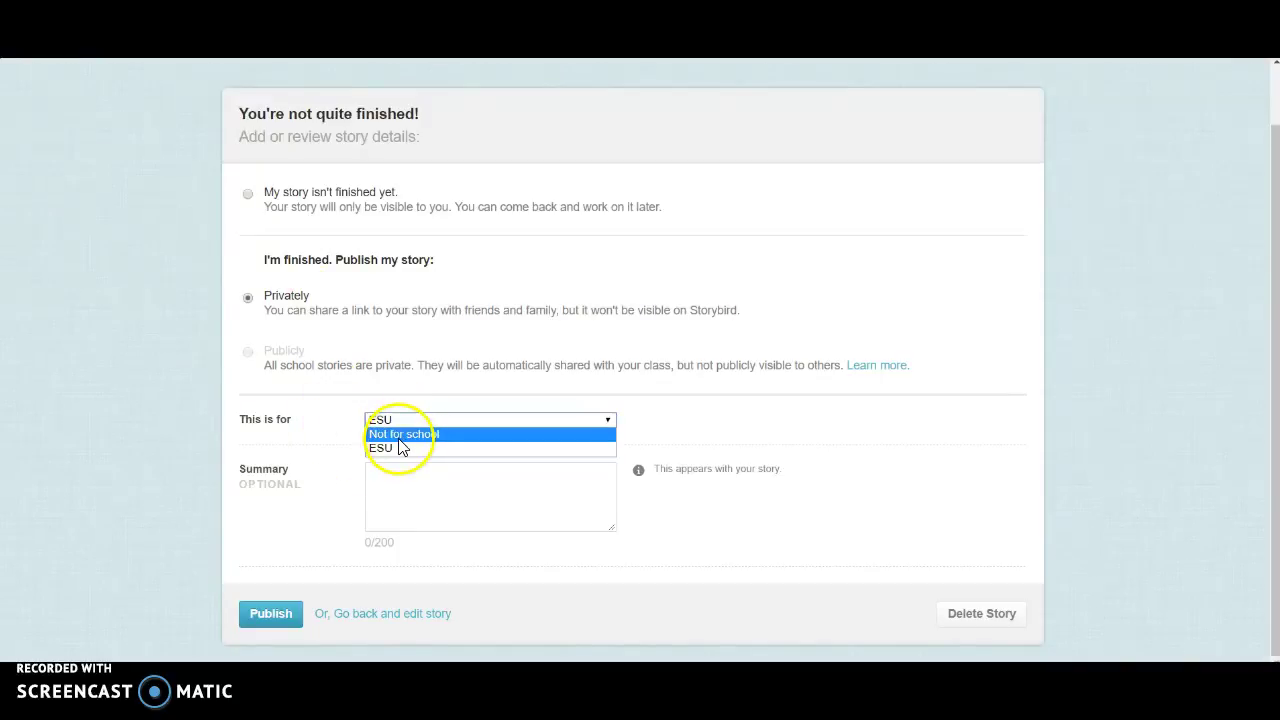
{"action": "left_click", "coordinate": [405, 434]}
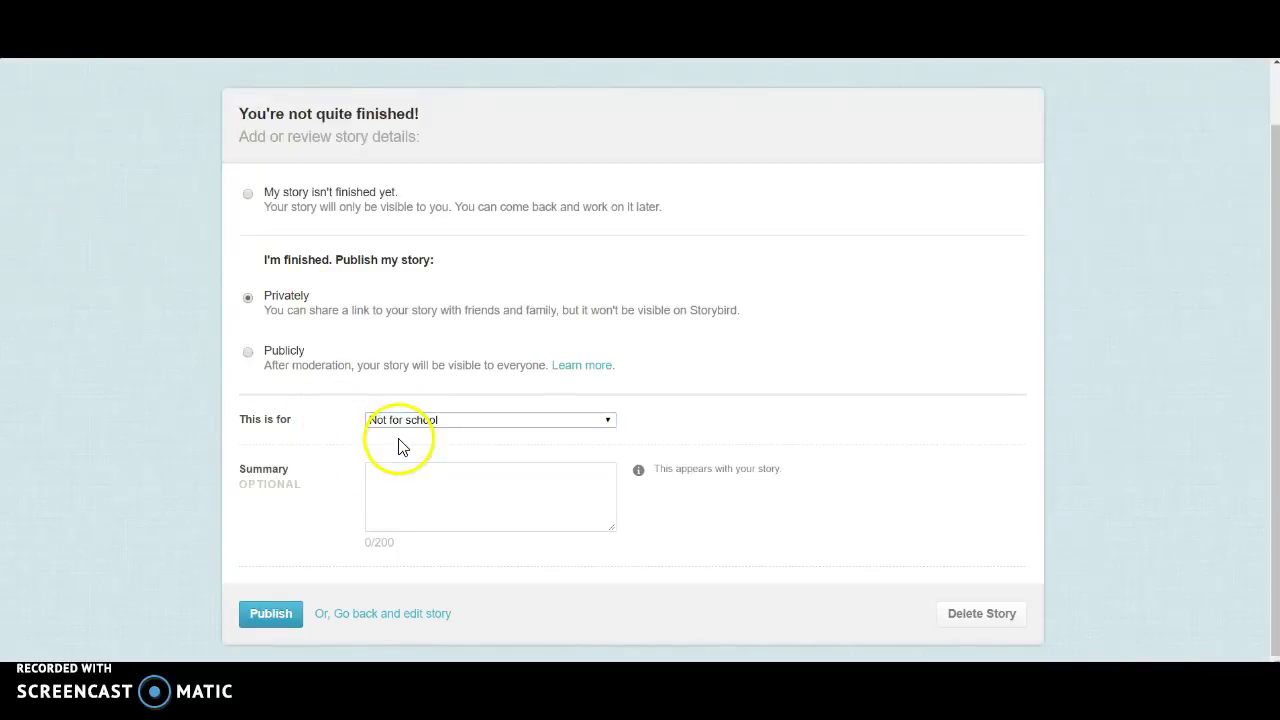
{"action": "left_click", "coordinate": [410, 489]}
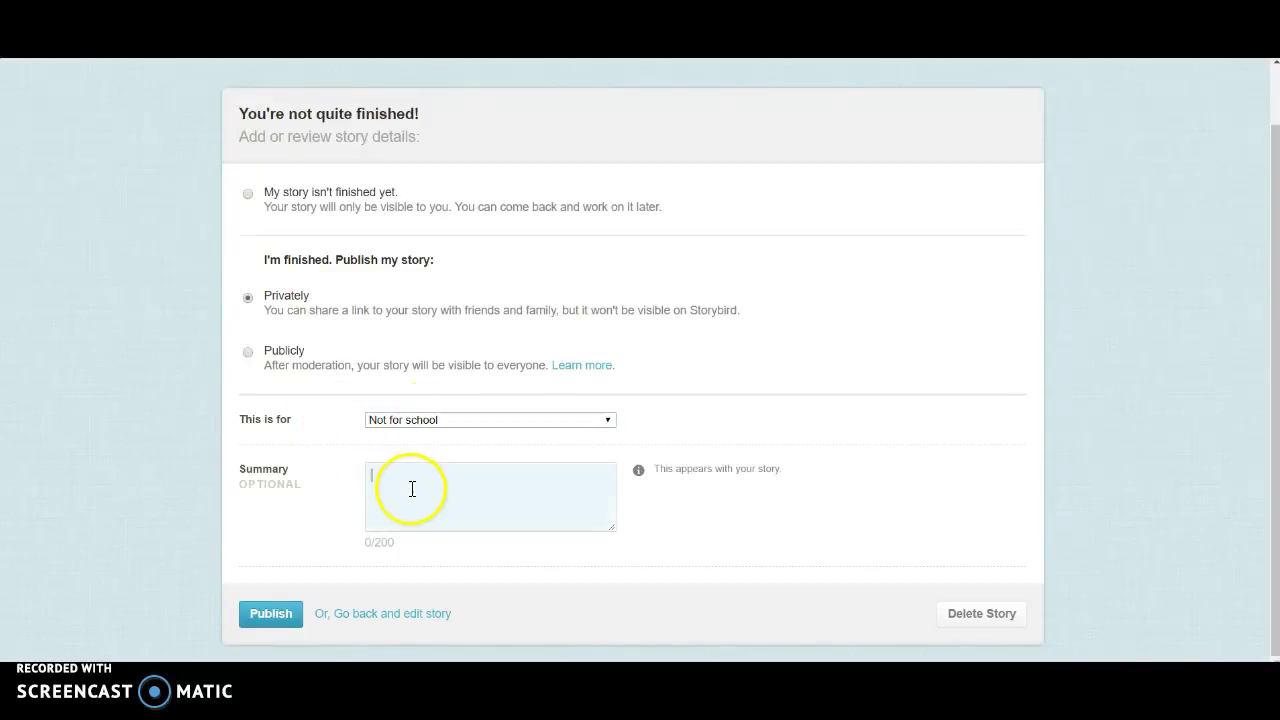
{"action": "left_click", "coordinate": [288, 628]}
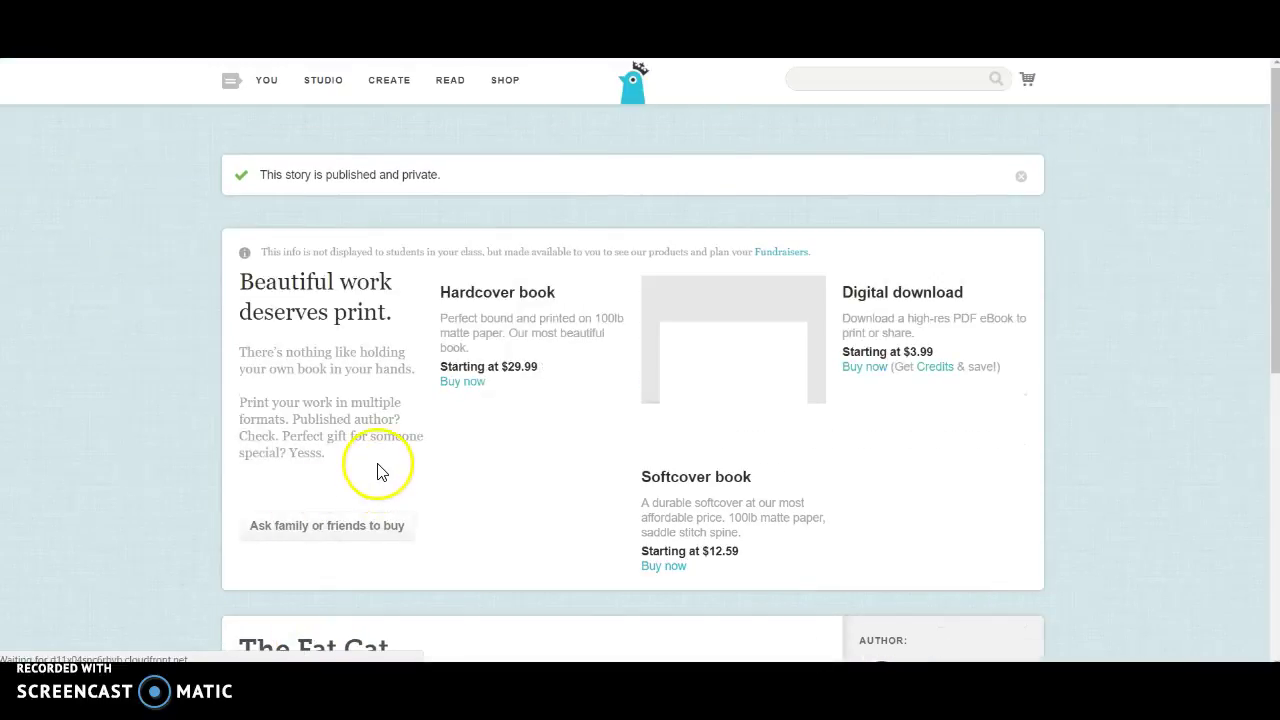
Step: Page through The Fat Cat from the cover past 'His name is Fish.' to 'Fish does like bunnies!'
{"action": "scroll", "coordinate": [380, 471], "scroll_direction": "down", "scroll_amount": 3}
{"action": "scroll", "coordinate": [520, 460], "scroll_direction": "down", "scroll_amount": 1}
{"action": "scroll", "coordinate": [640, 450], "scroll_direction": "down", "scroll_amount": 1}
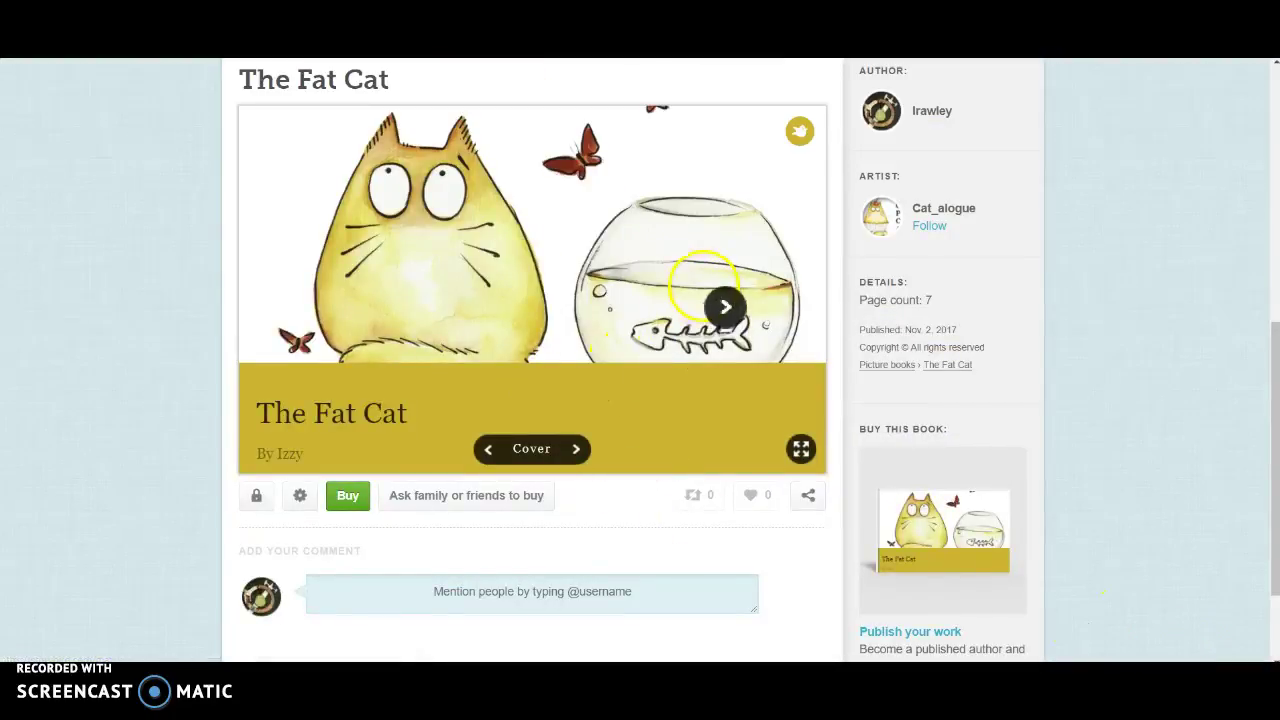
{"action": "left_click", "coordinate": [725, 307]}
{"action": "left_click", "coordinate": [725, 307]}
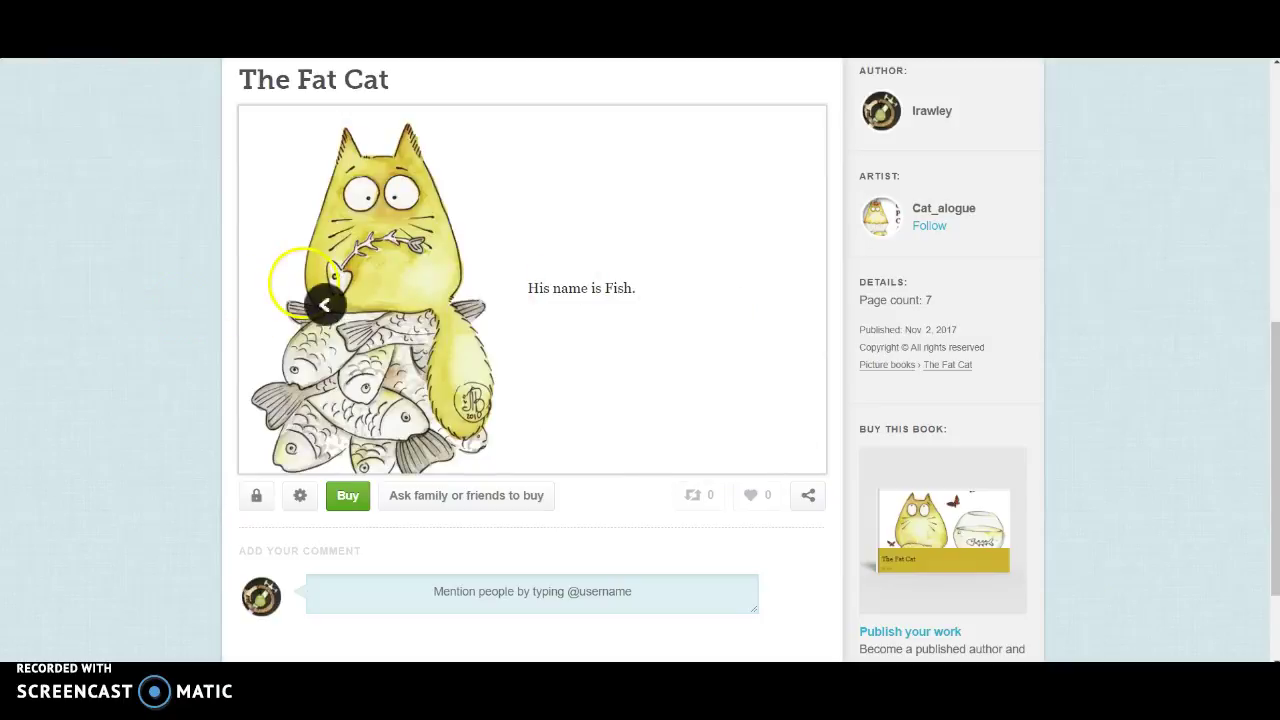
{"action": "left_click", "coordinate": [323, 303]}
{"action": "left_click", "coordinate": [764, 308]}
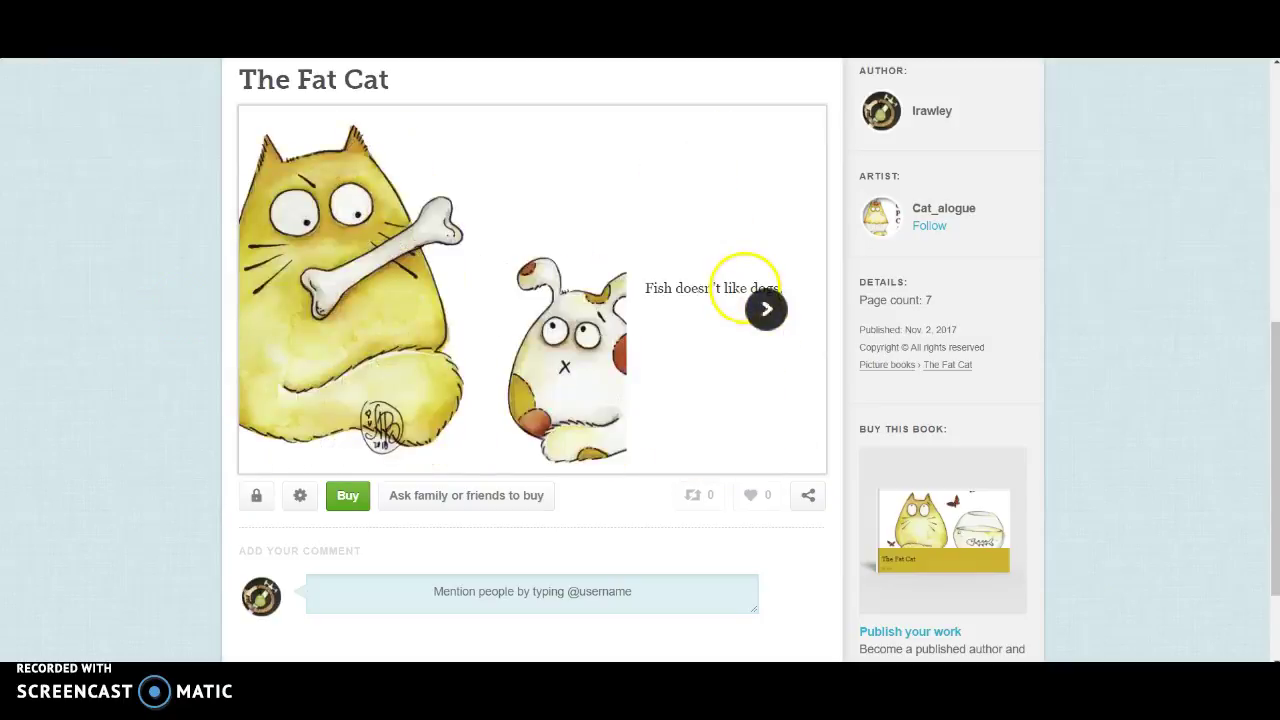
{"action": "left_click", "coordinate": [766, 308]}
{"action": "scroll", "coordinate": [386, 383], "scroll_direction": "down", "scroll_amount": 2}
{"action": "scroll", "coordinate": [267, 402], "scroll_direction": "up", "scroll_amount": 4}
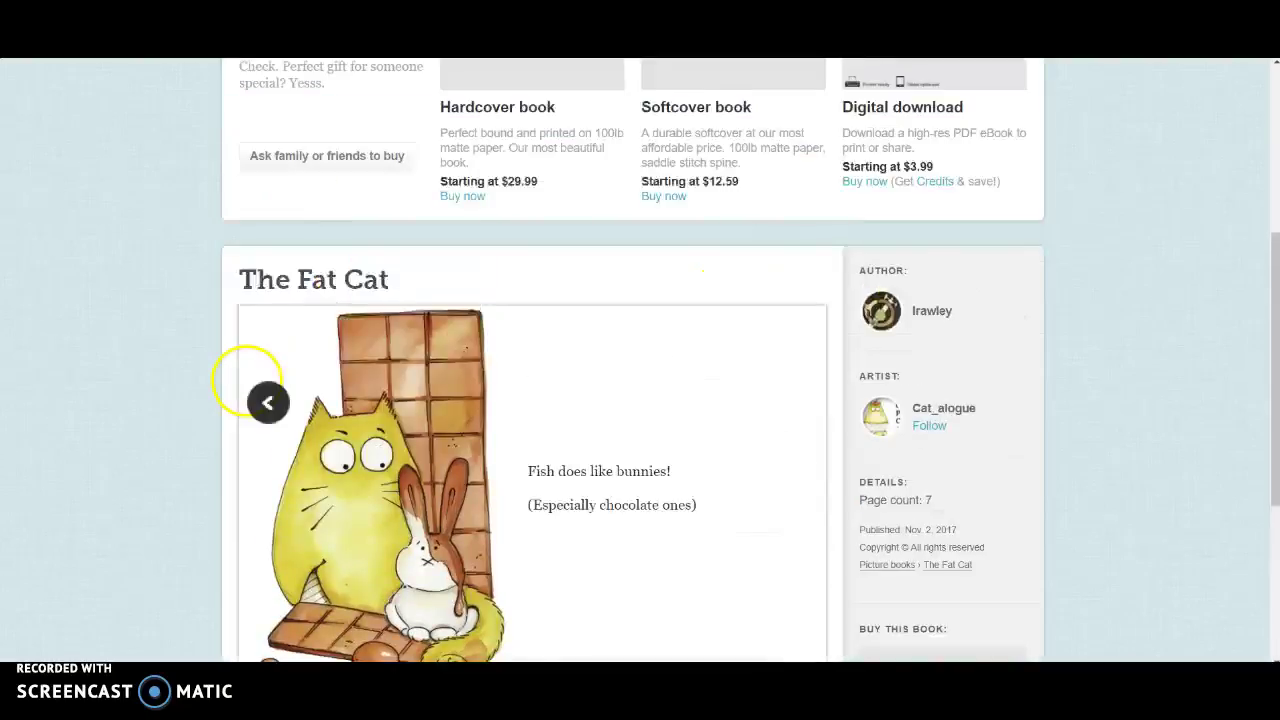
{"action": "scroll", "coordinate": [246, 380], "scroll_direction": "down", "scroll_amount": 2}
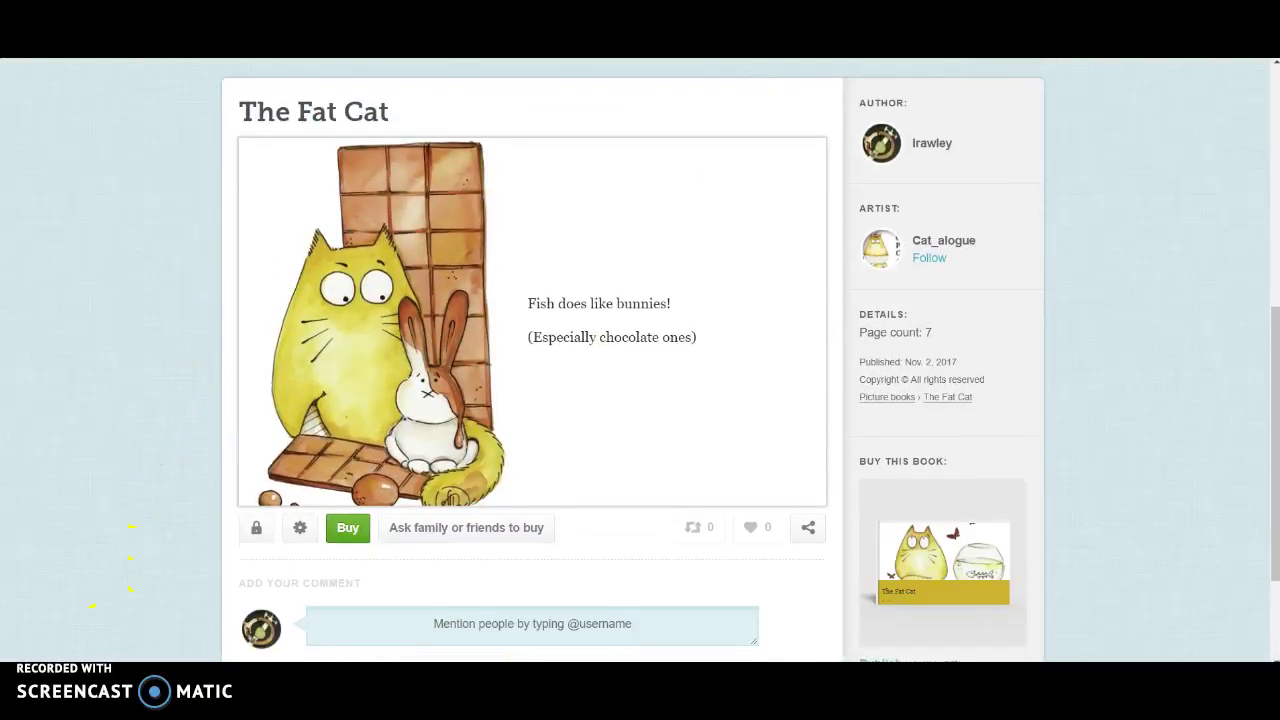